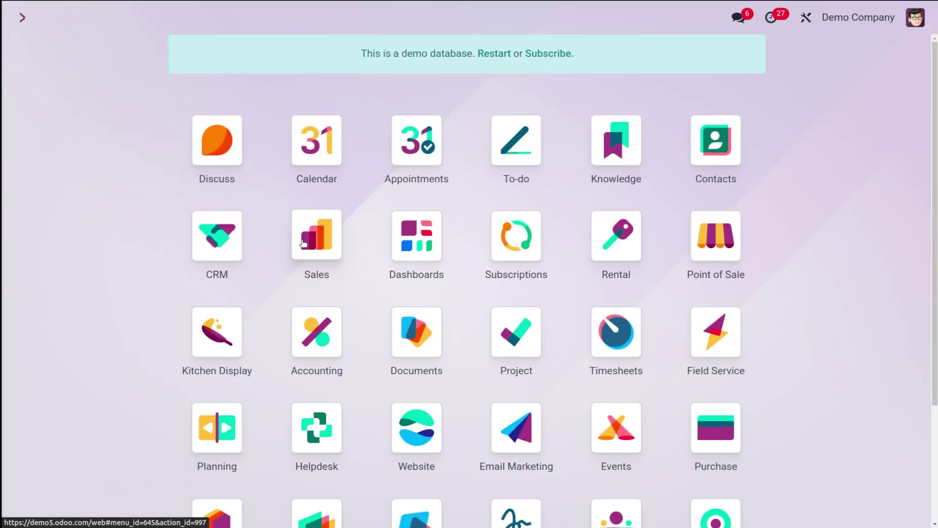
# Step: Open the configuration settings of the Sales app to review the product catalog options, including Variants
pyautogui.click(303, 243)
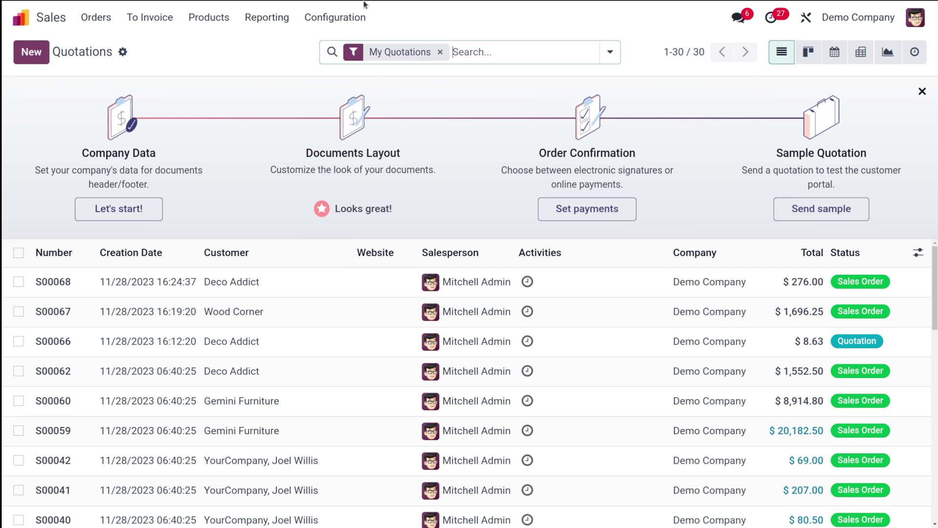
pyautogui.click(343, 17)
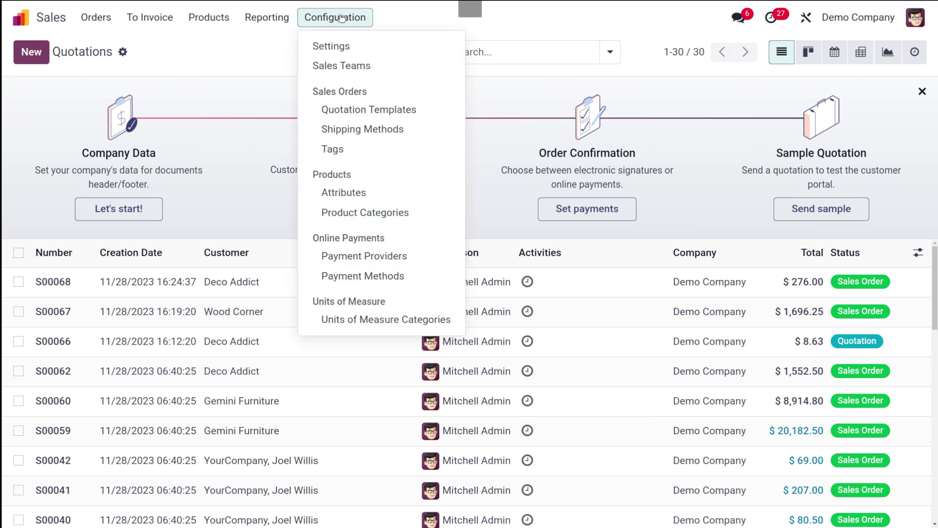
pyautogui.click(312, 50)
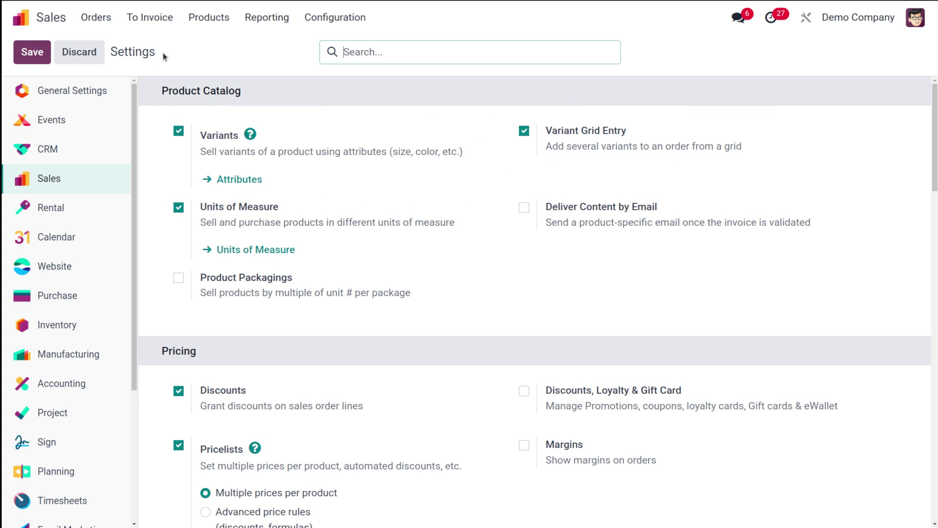
# Step: Create a new product from the Sales product list and name it Shirt
pyautogui.click(207, 20)
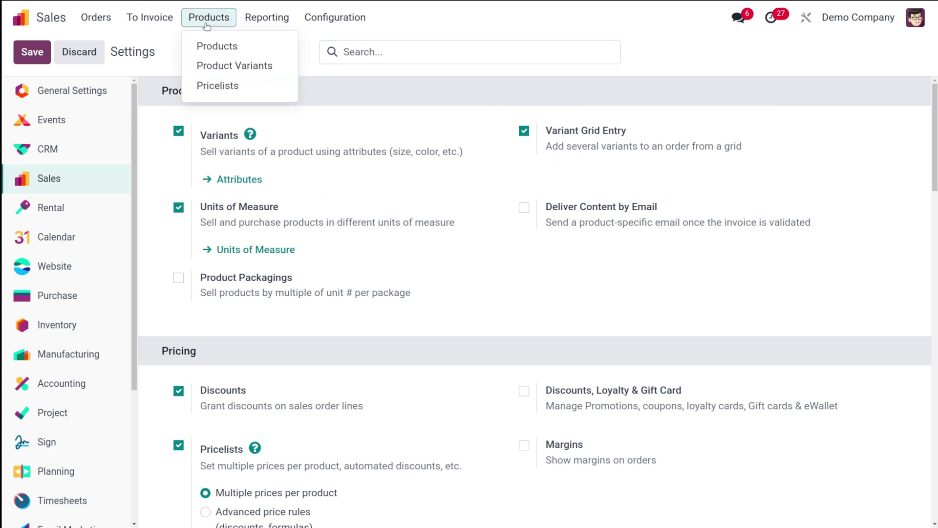
pyautogui.click(221, 47)
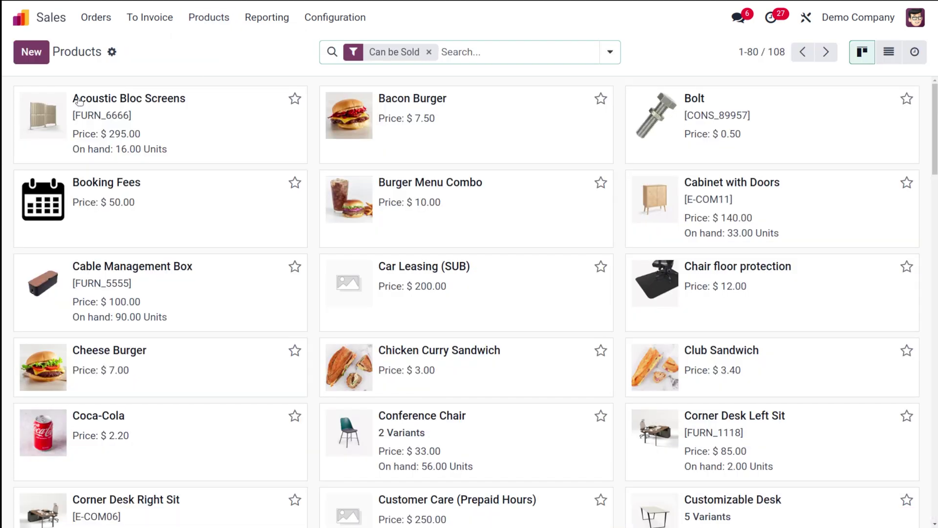
pyautogui.click(43, 59)
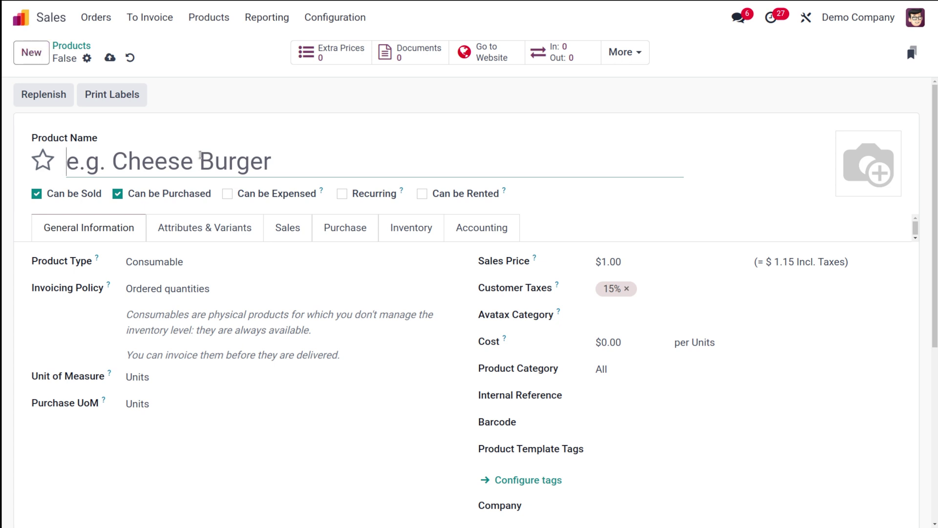
pyautogui.write('Shirt')
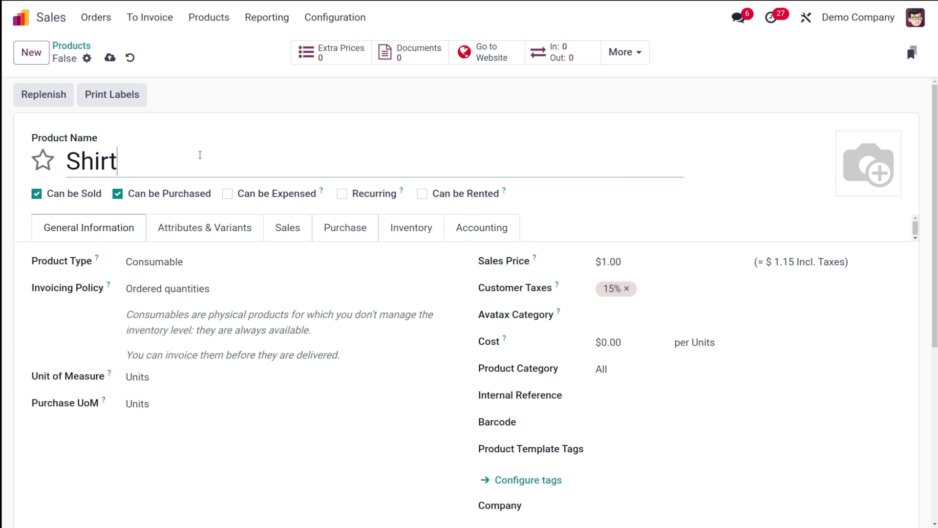
# Step: Add the Color attribute to the Shirt product with the values Dark Blue, Green and Grey
pyautogui.click(211, 233)
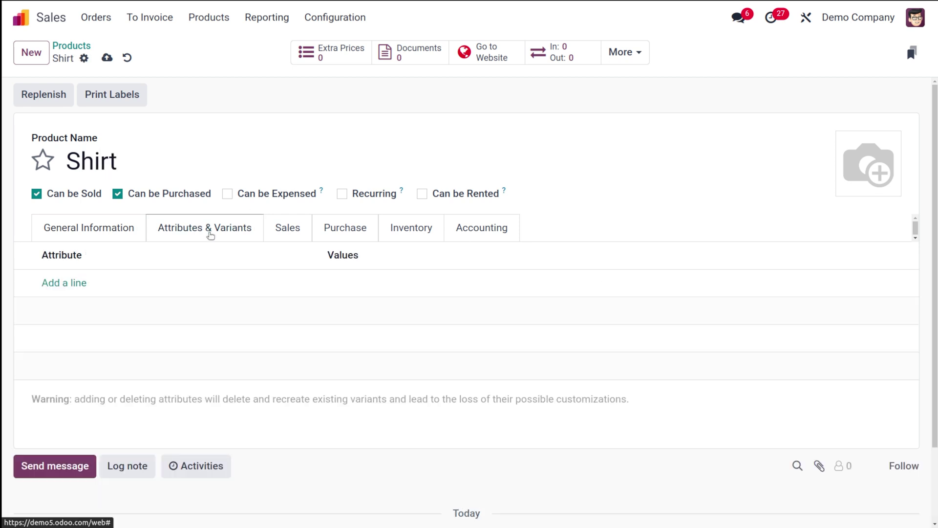
pyautogui.click(69, 282)
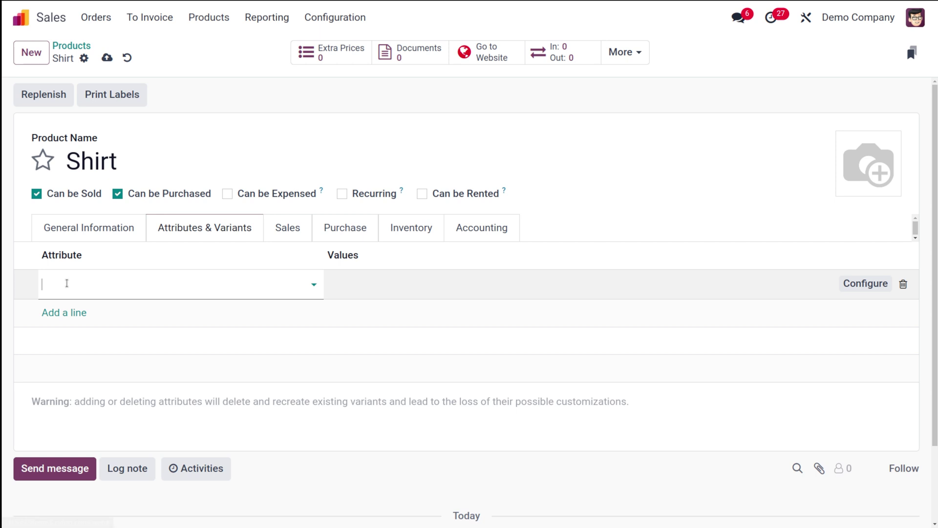
pyautogui.write('color')
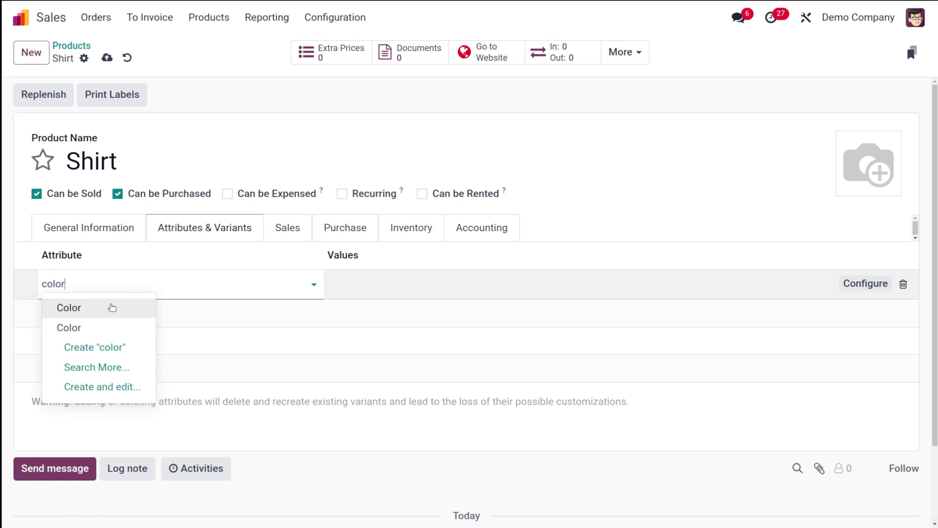
pyautogui.click(117, 307)
pyautogui.click(362, 283)
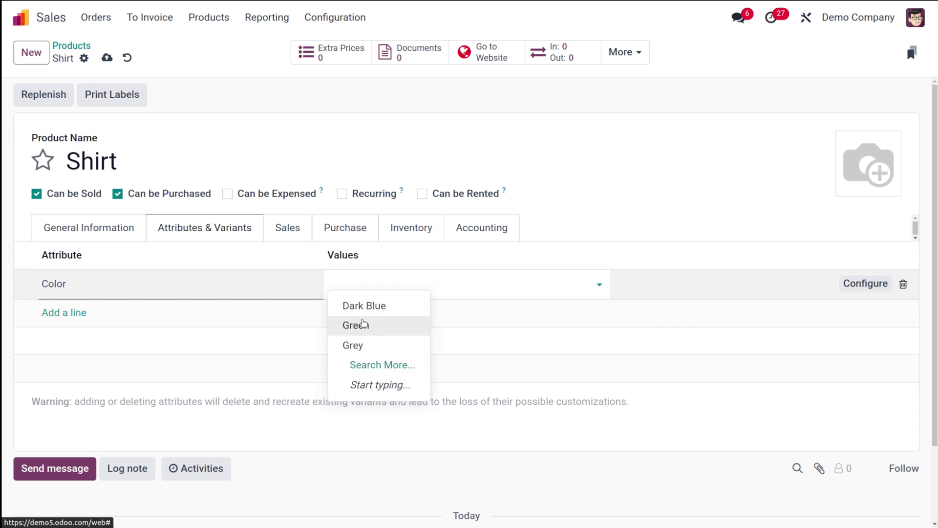
pyautogui.click(370, 306)
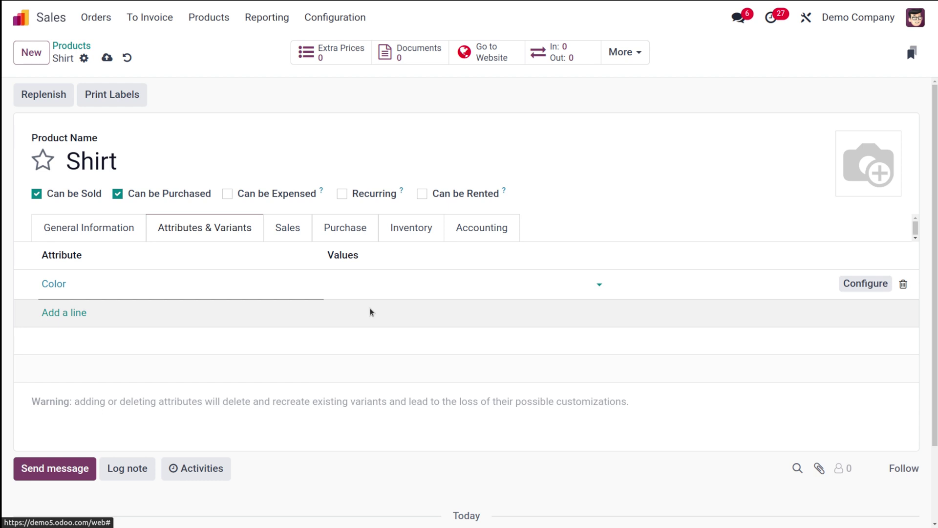
pyautogui.click(406, 281)
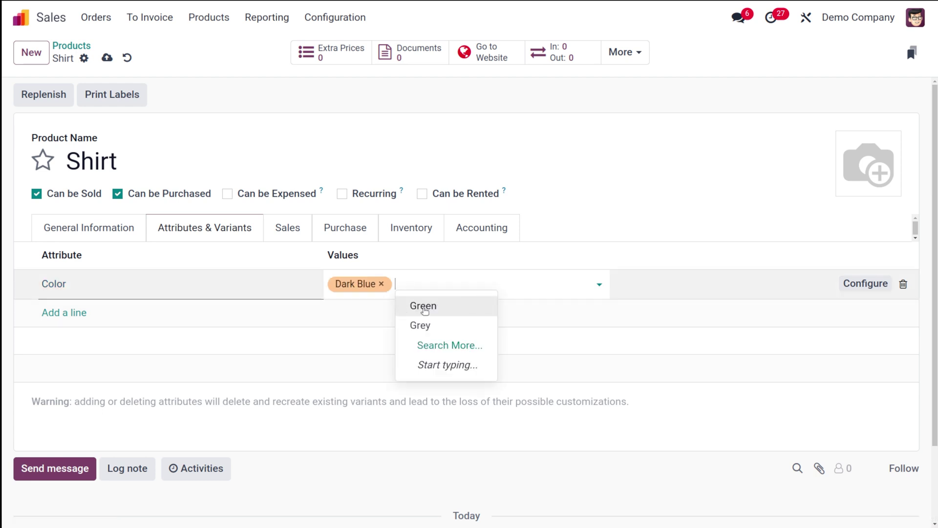
pyautogui.click(419, 307)
pyautogui.click(461, 286)
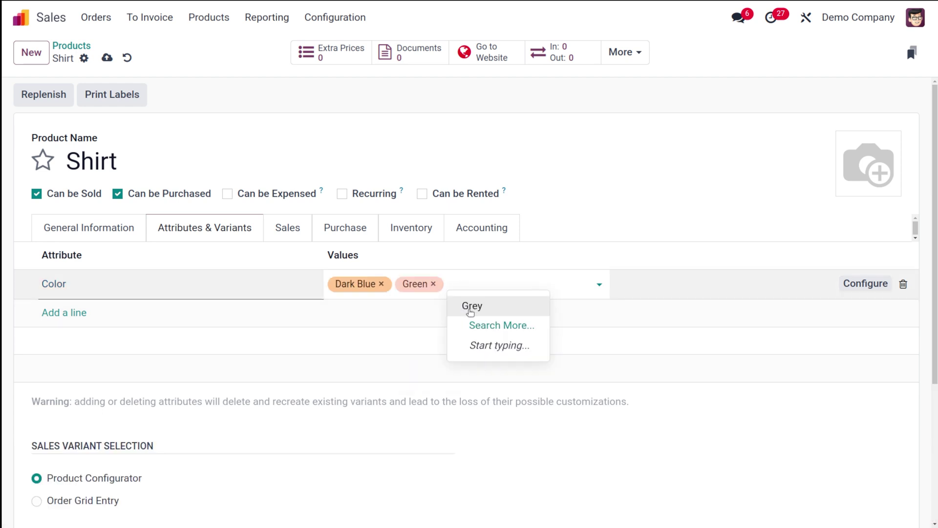
pyautogui.click(466, 307)
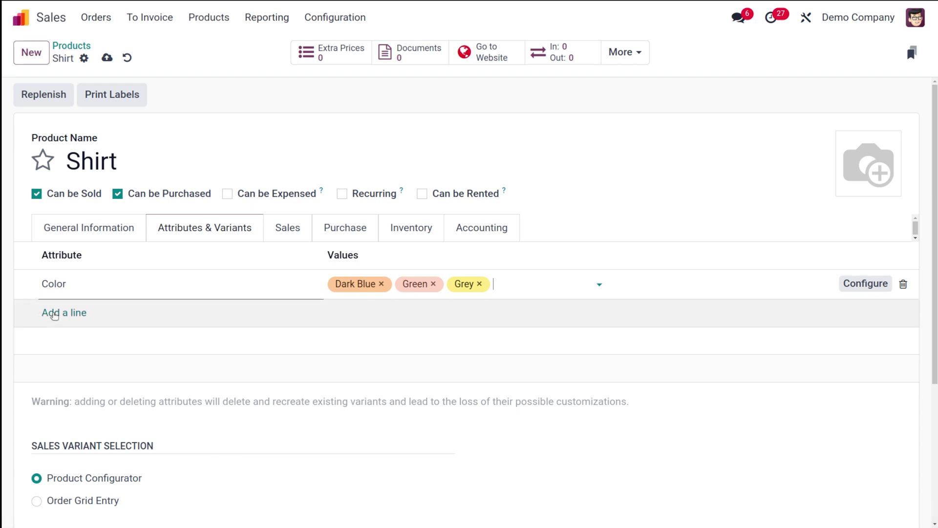
# Step: Add the Size attribute with the values XS, M, L and S, and save the Shirt product
pyautogui.click(54, 313)
pyautogui.click(53, 312)
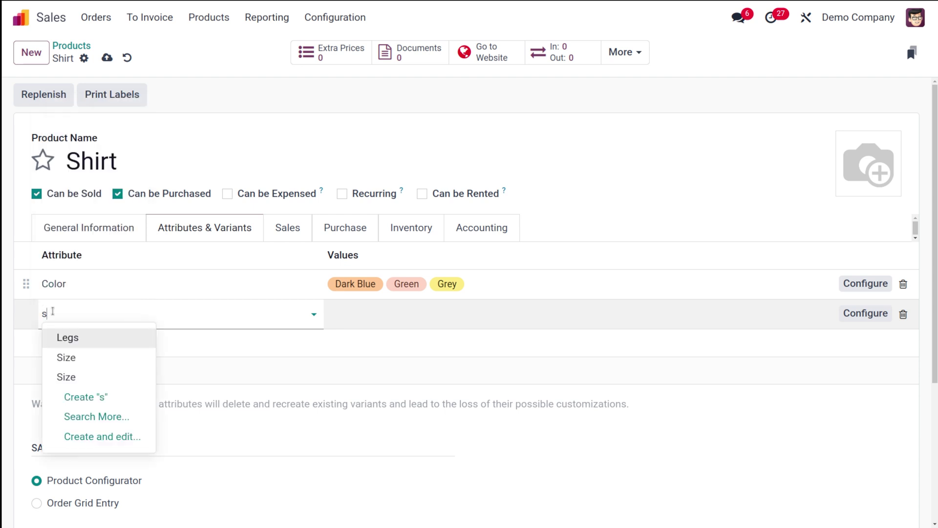
pyautogui.click(88, 357)
pyautogui.click(382, 311)
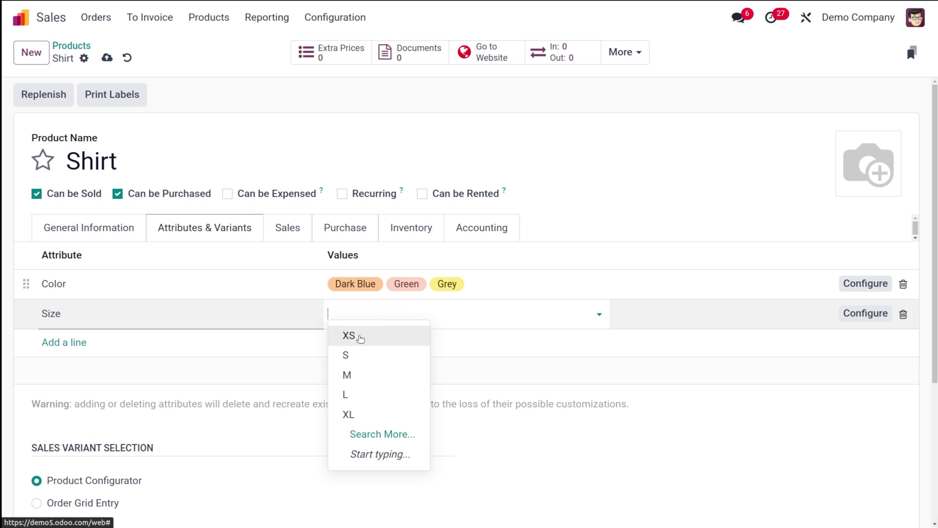
pyautogui.click(359, 337)
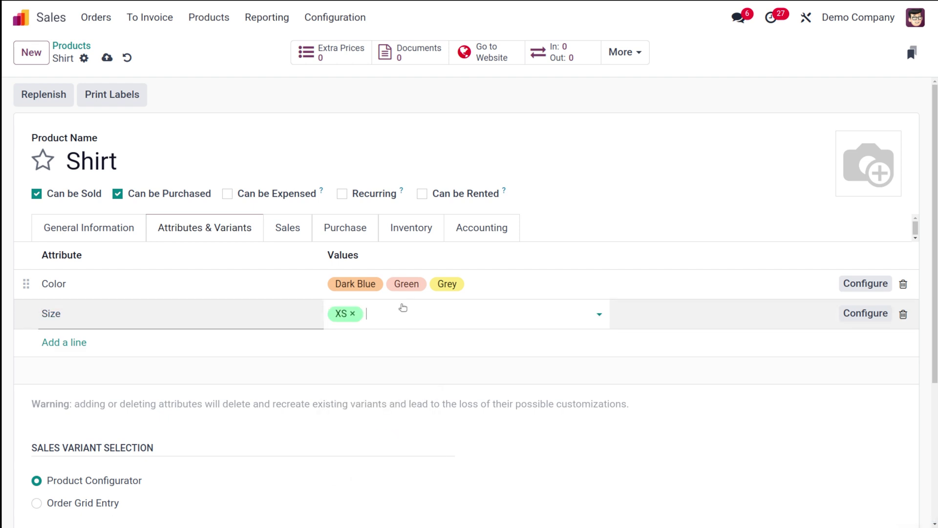
pyautogui.click(393, 314)
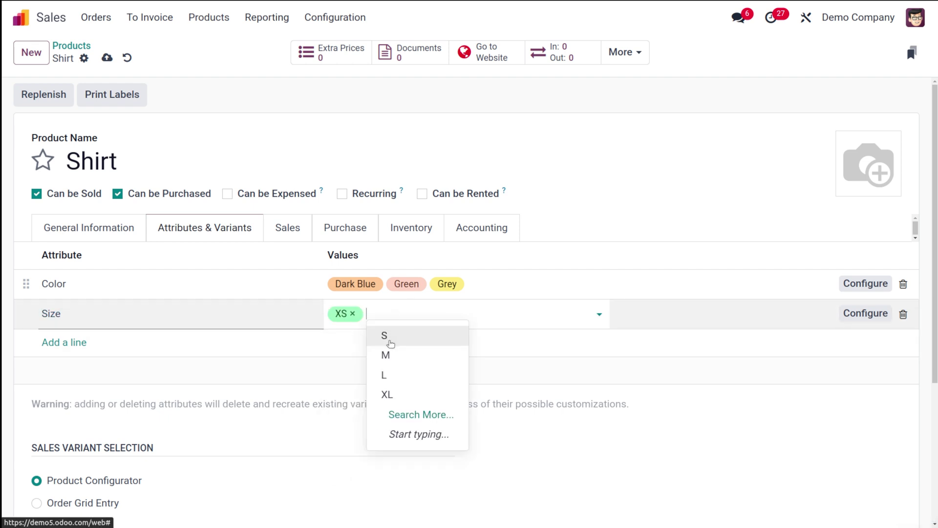
pyautogui.click(388, 356)
pyautogui.click(419, 311)
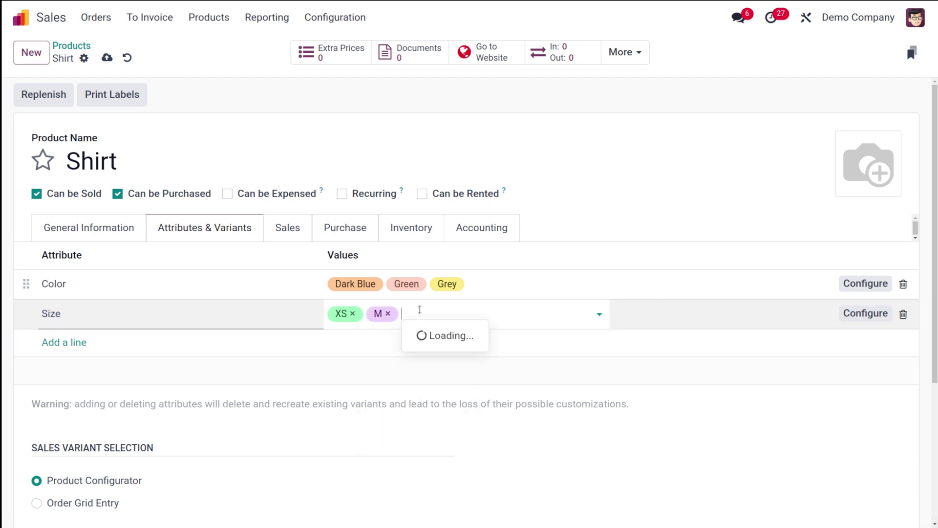
pyautogui.click(419, 354)
pyautogui.click(453, 315)
pyautogui.click(450, 334)
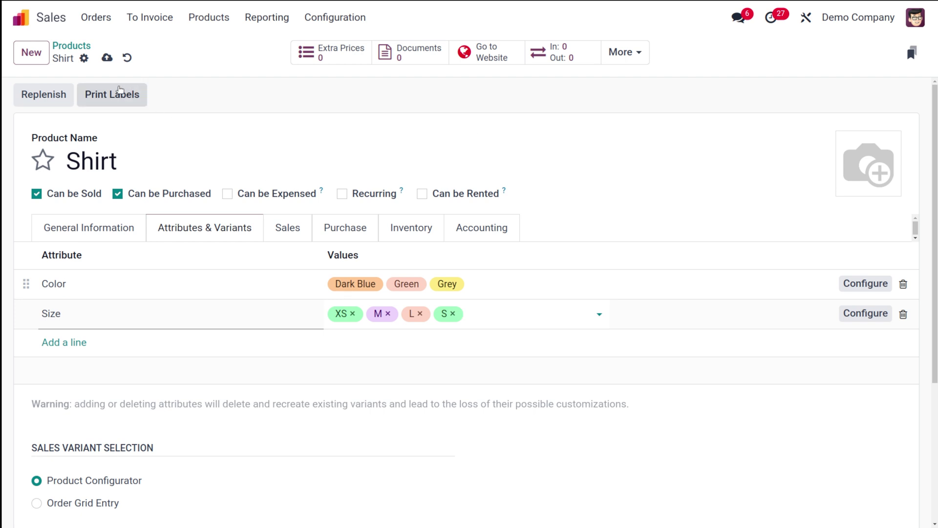
pyautogui.click(106, 56)
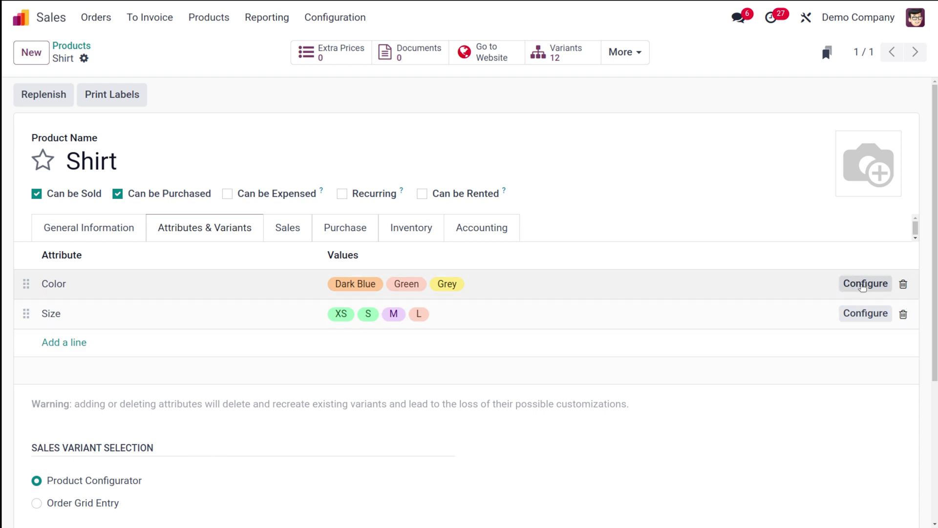
# Step: Configure the Color attribute's Dark Blue value with an extra price of $10 and save it
pyautogui.click(862, 286)
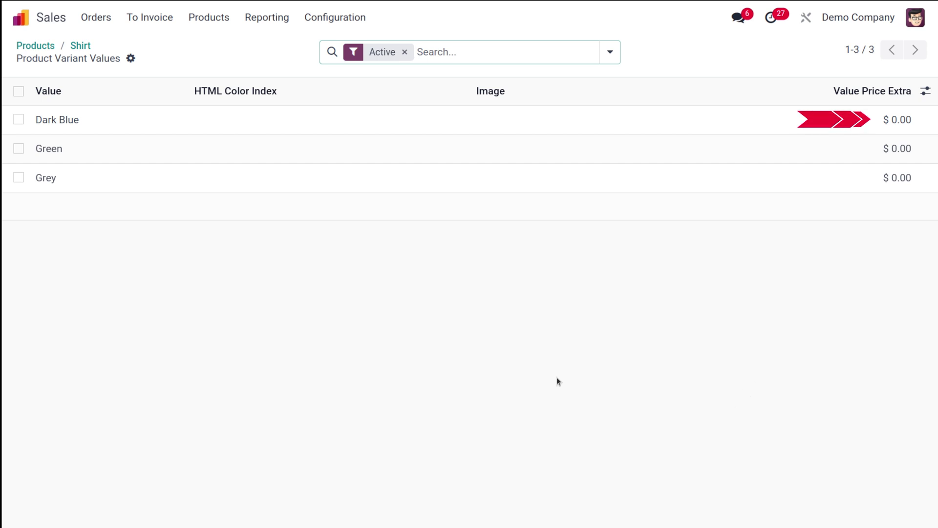
pyautogui.click(892, 120)
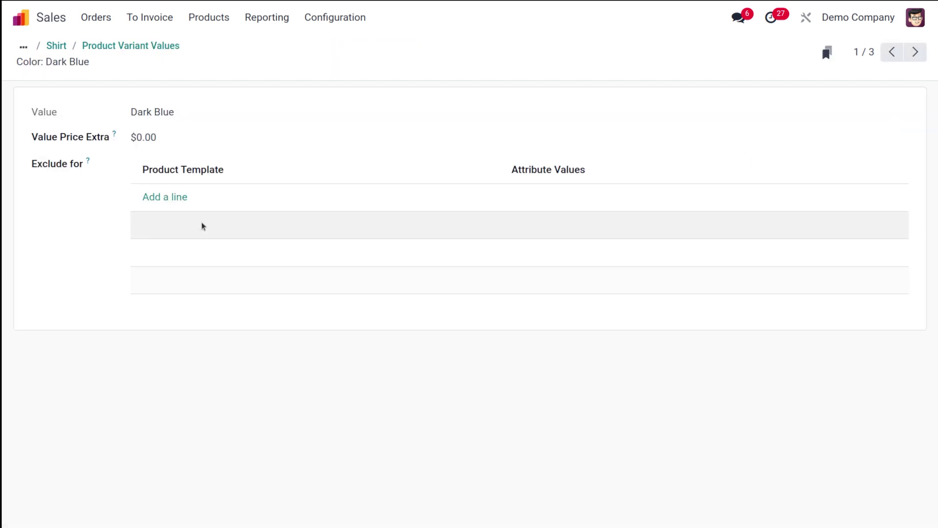
pyautogui.click(144, 137)
pyautogui.write('10')
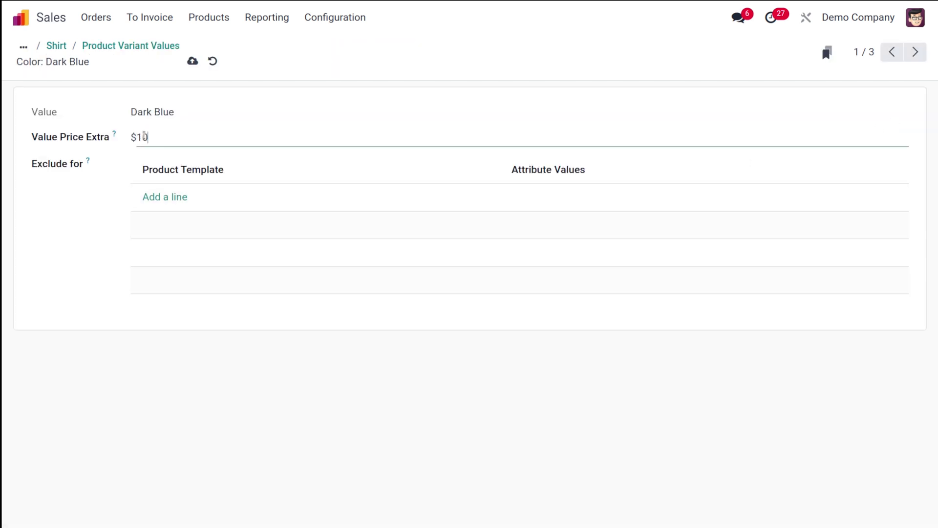
pyautogui.click(193, 61)
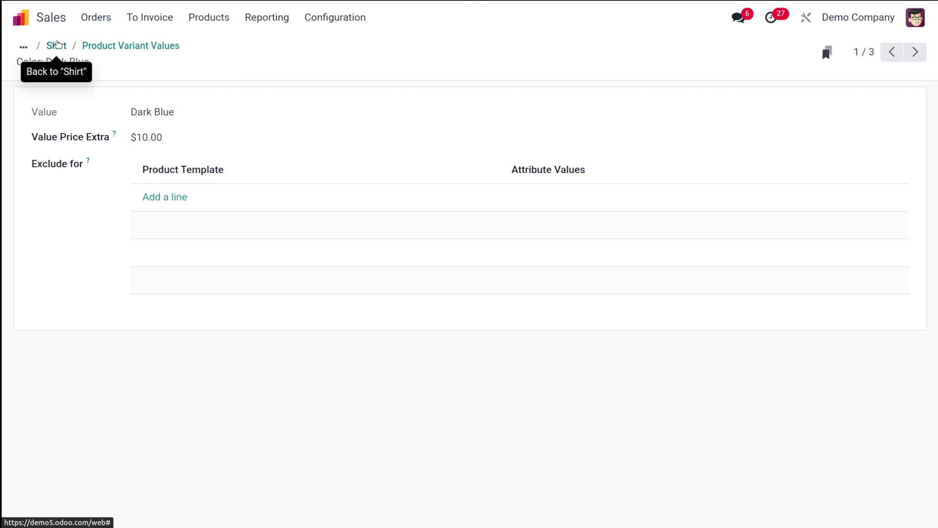
# Step: Return to the Shirt's Color configuration, set the Green value's extra price to $10 and save it
pyautogui.click(57, 46)
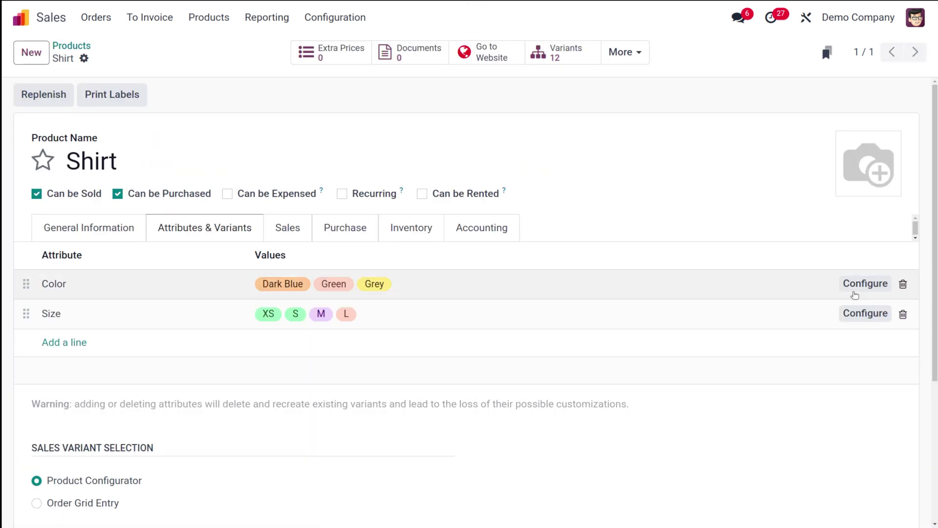
pyautogui.click(854, 295)
pyautogui.click(855, 295)
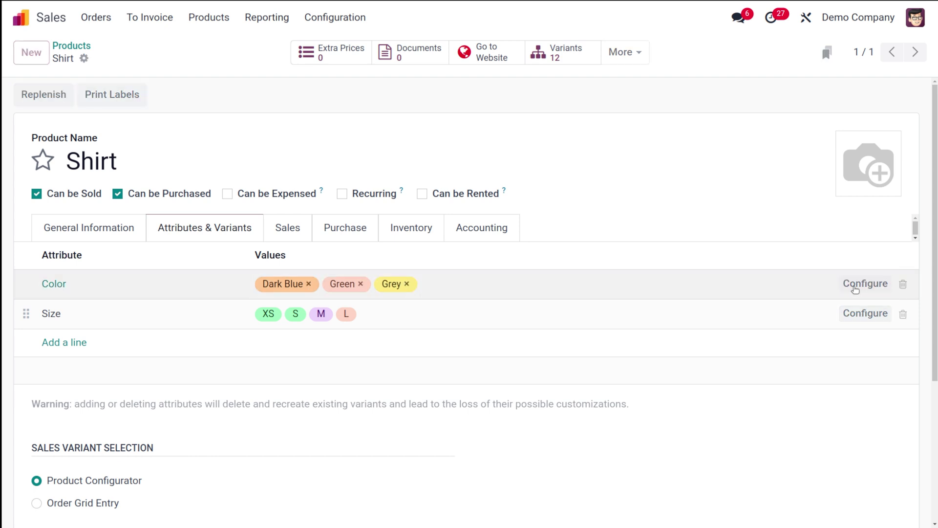
pyautogui.click(907, 149)
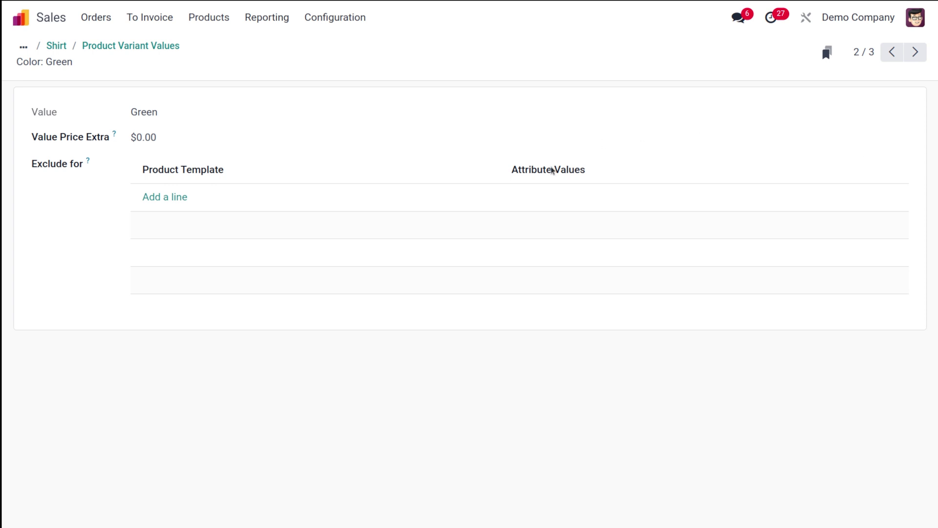
pyautogui.click(164, 137)
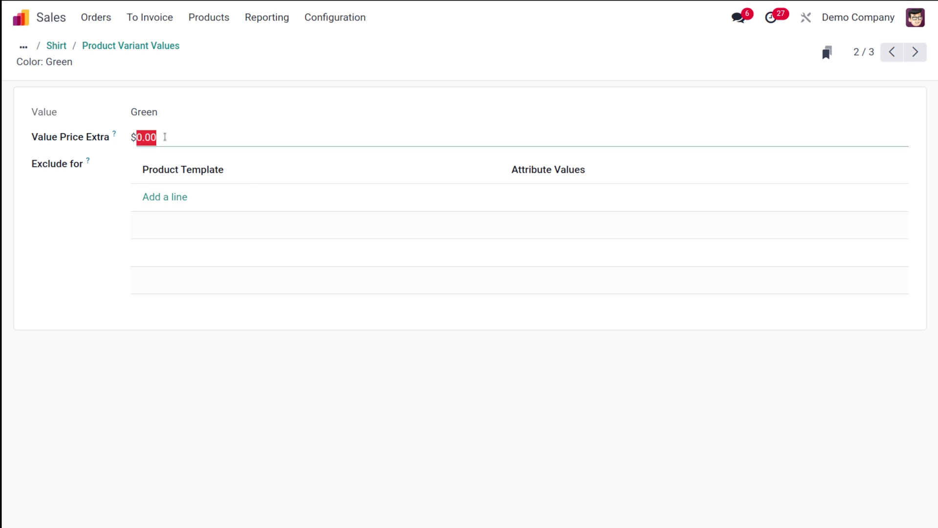
pyautogui.write('10')
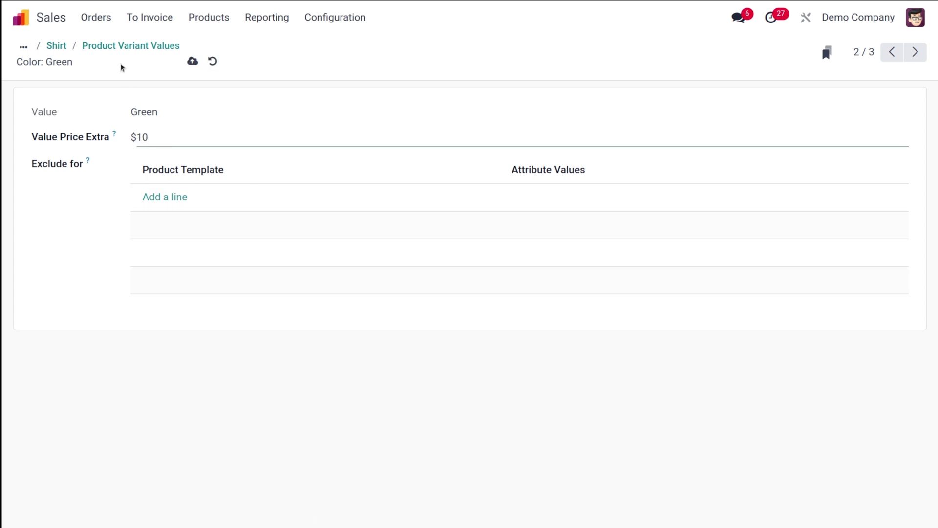
pyautogui.click(193, 61)
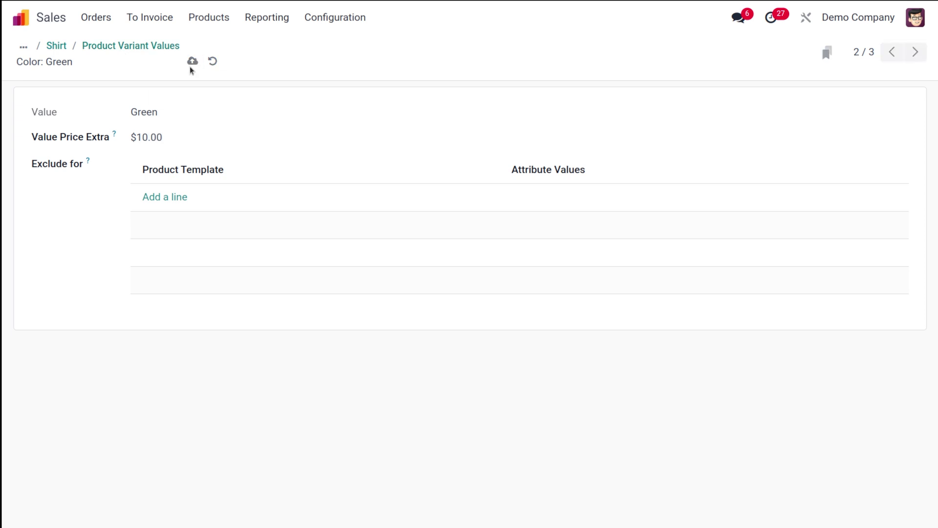
# Step: Set the extra price of the Shirt's Grey color value to $50 and save it
pyautogui.click(125, 47)
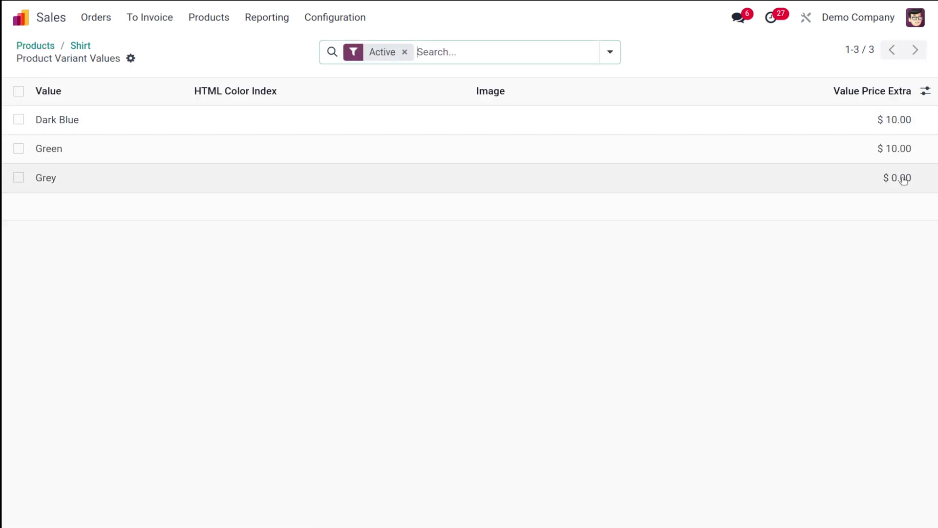
pyautogui.click(904, 180)
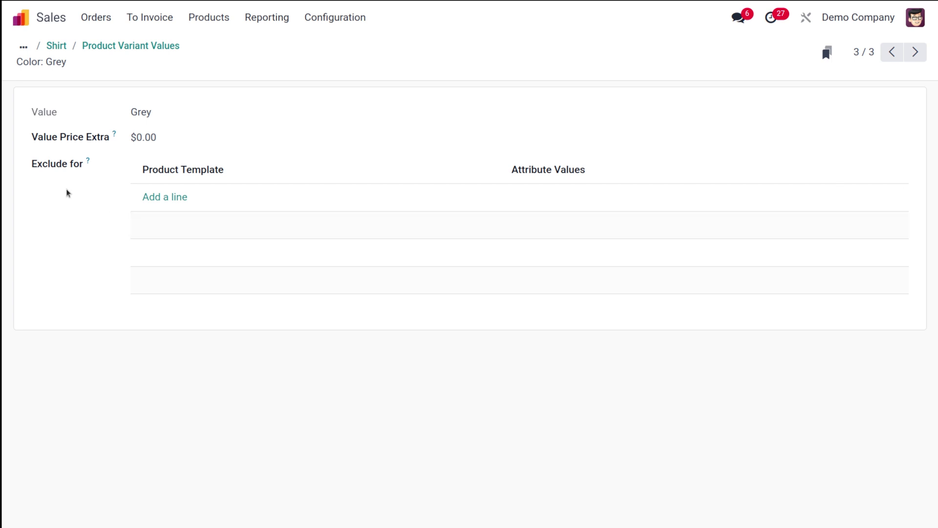
pyautogui.click(153, 137)
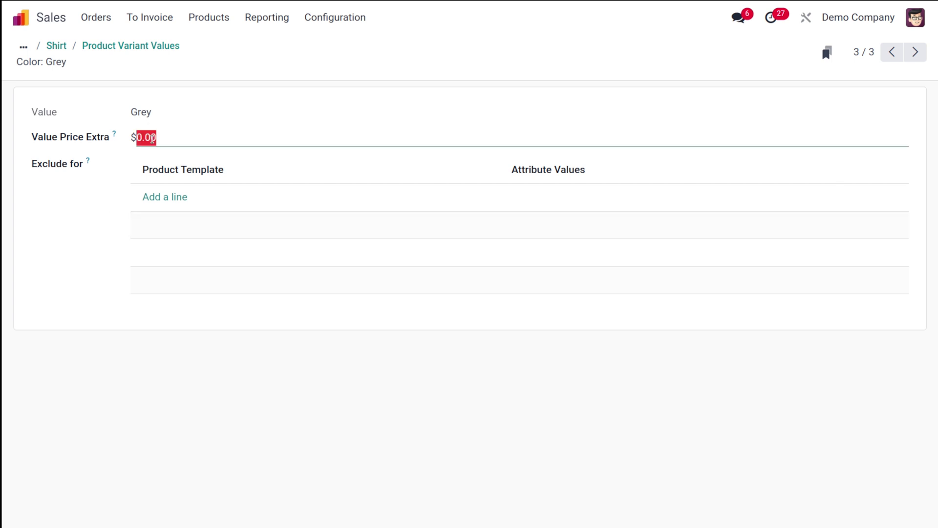
pyautogui.write('50')
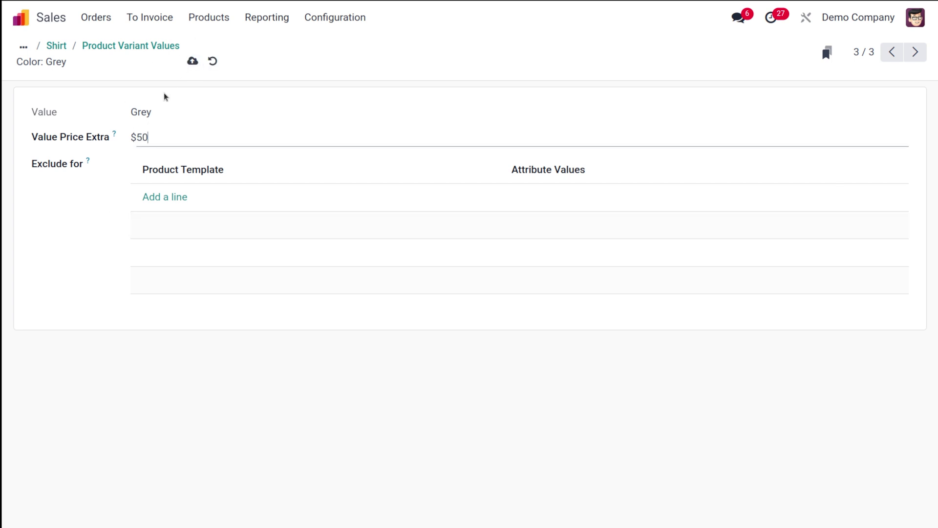
pyautogui.click(192, 58)
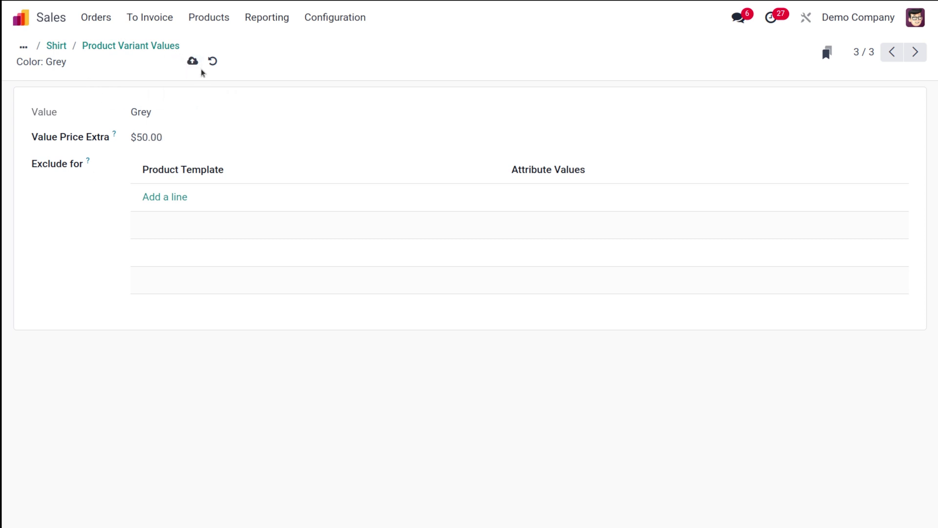
pyautogui.click(192, 61)
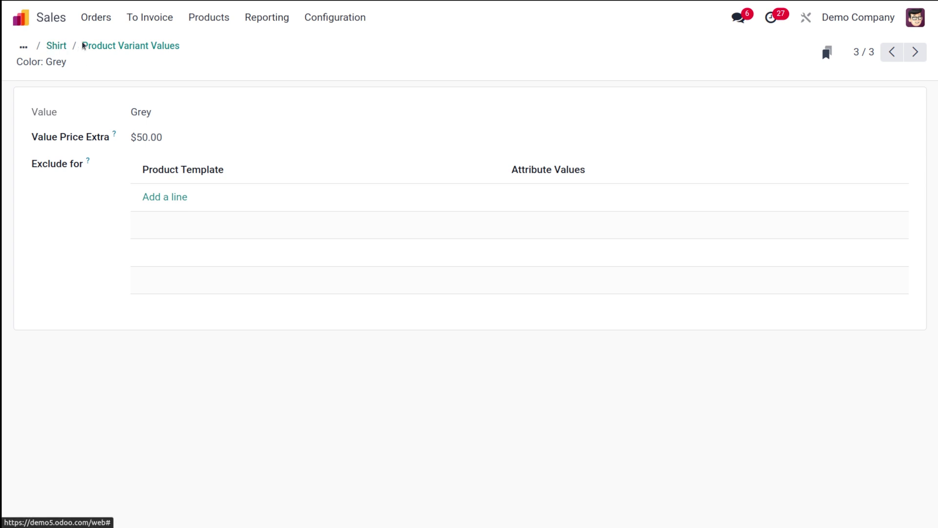
# Step: Return to the Shirt product and check its sales price in the general information
pyautogui.click(104, 47)
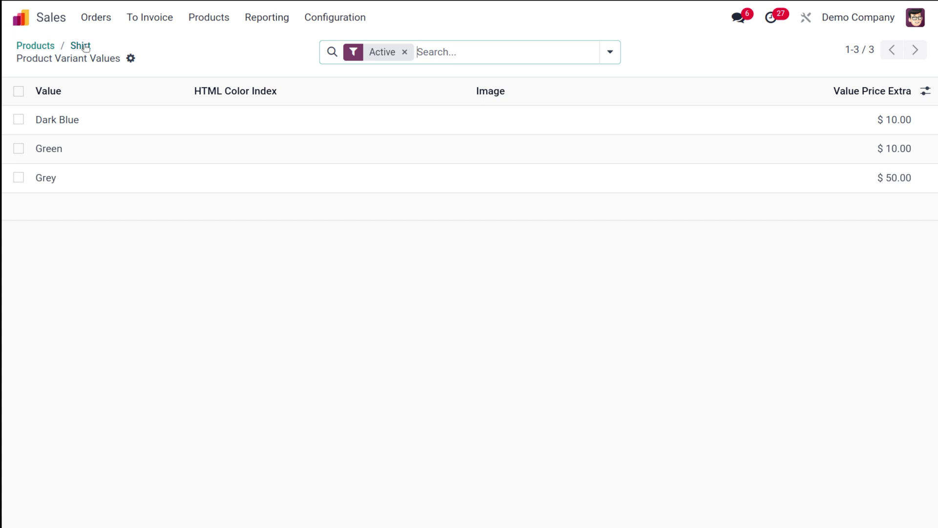
pyautogui.click(81, 46)
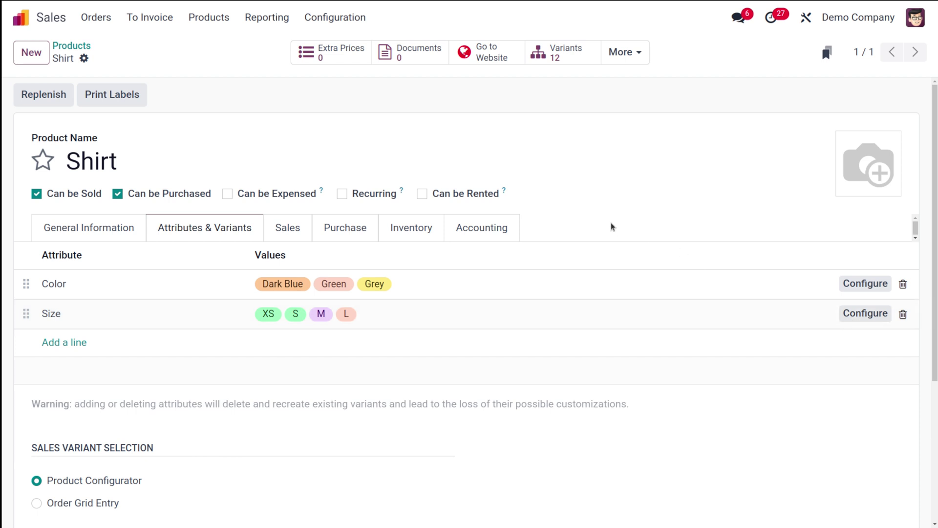
pyautogui.click(91, 228)
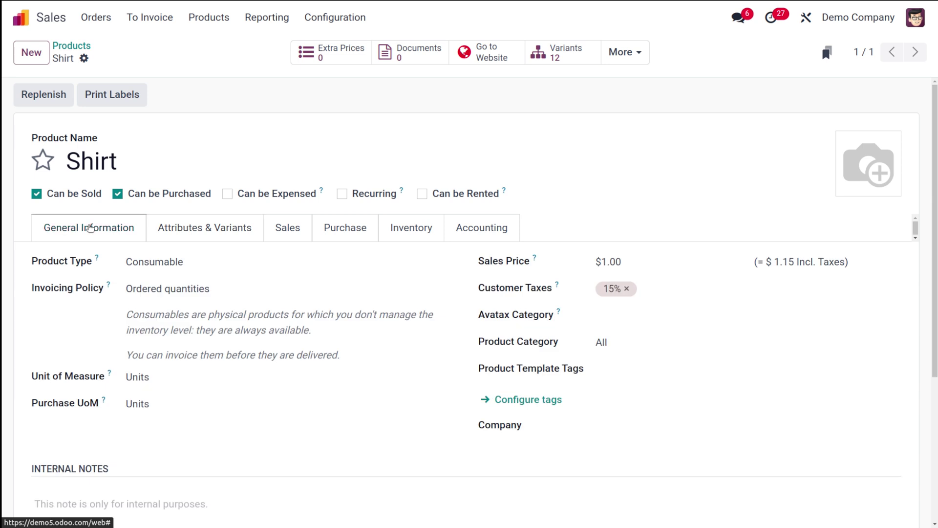
pyautogui.click(627, 254)
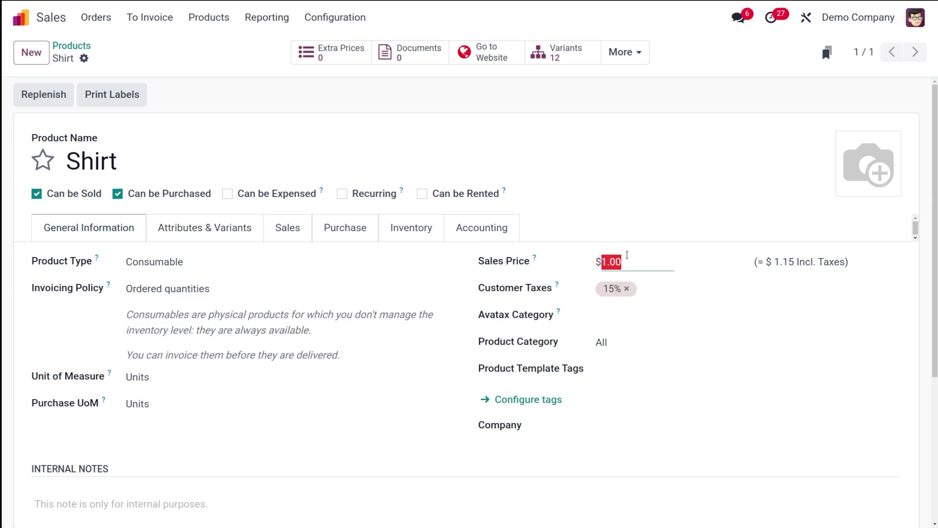
pyautogui.click(627, 254)
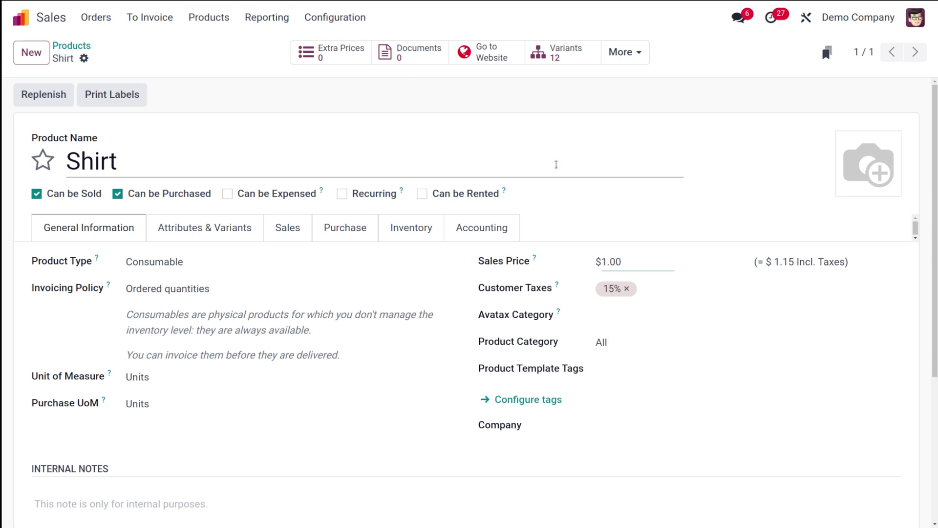
# Step: Create a new quotation with Gemini Furniture as the customer
pyautogui.click(109, 20)
pyautogui.click(115, 46)
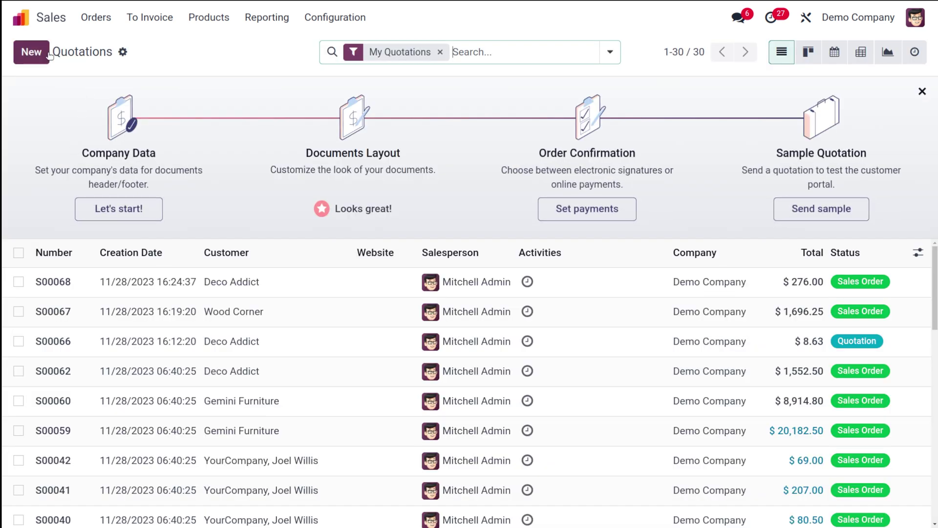
pyautogui.click(48, 54)
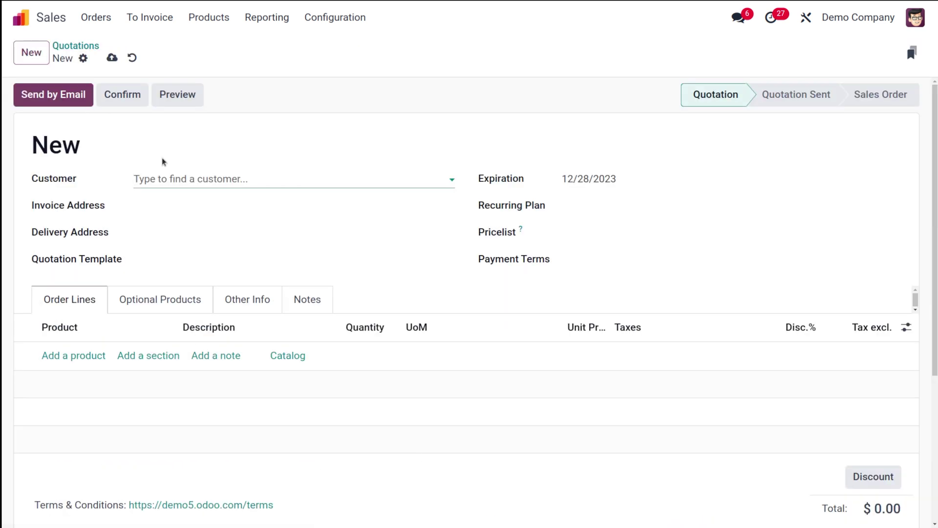
pyautogui.click(178, 181)
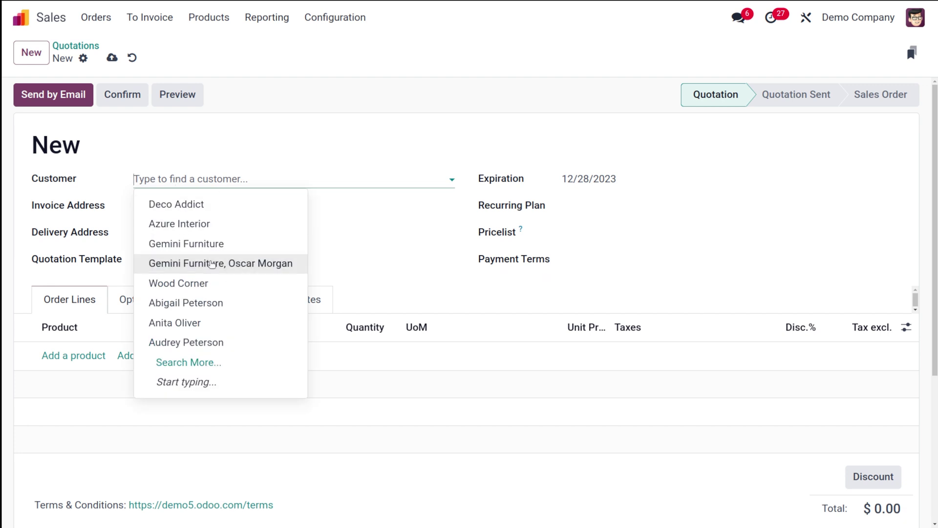
pyautogui.click(220, 248)
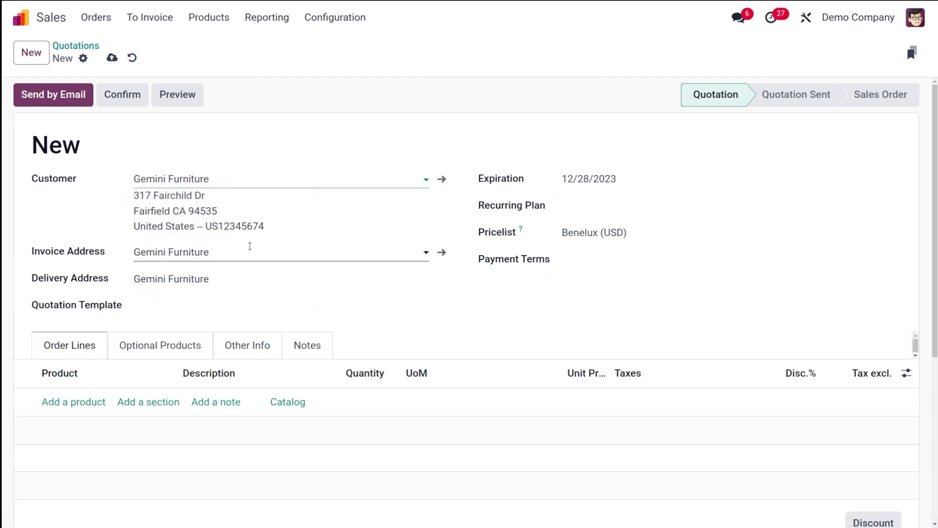
# Step: Try the Shirt product on an order line to see its variant configurator, and discard the quotation
pyautogui.click(87, 401)
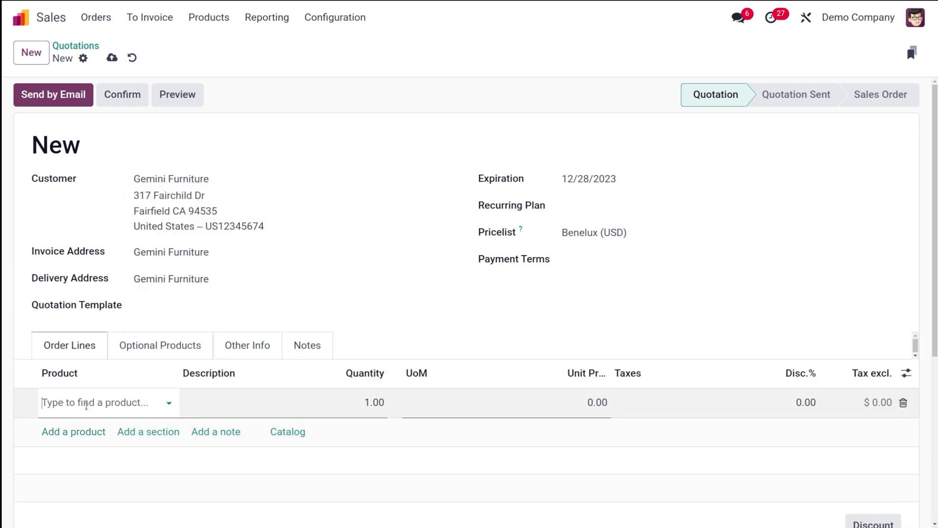
pyautogui.write('S')
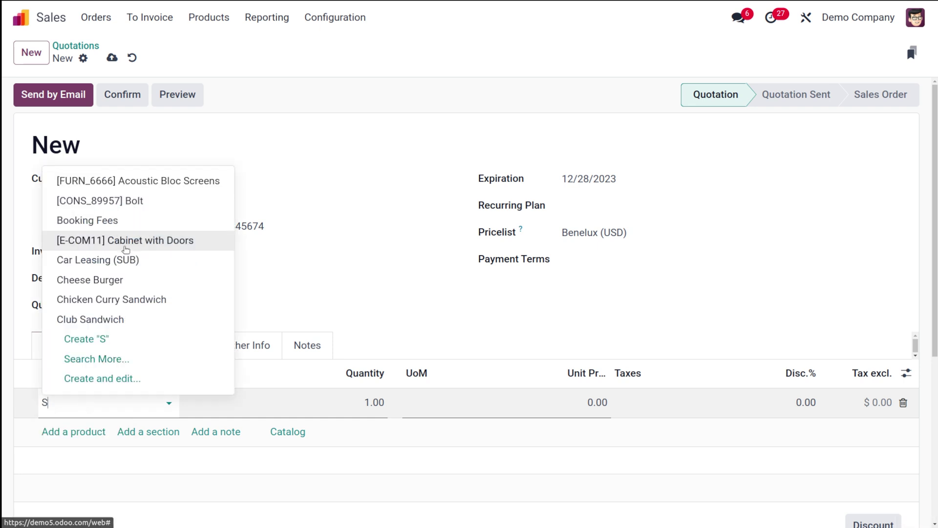
pyautogui.write('hir')
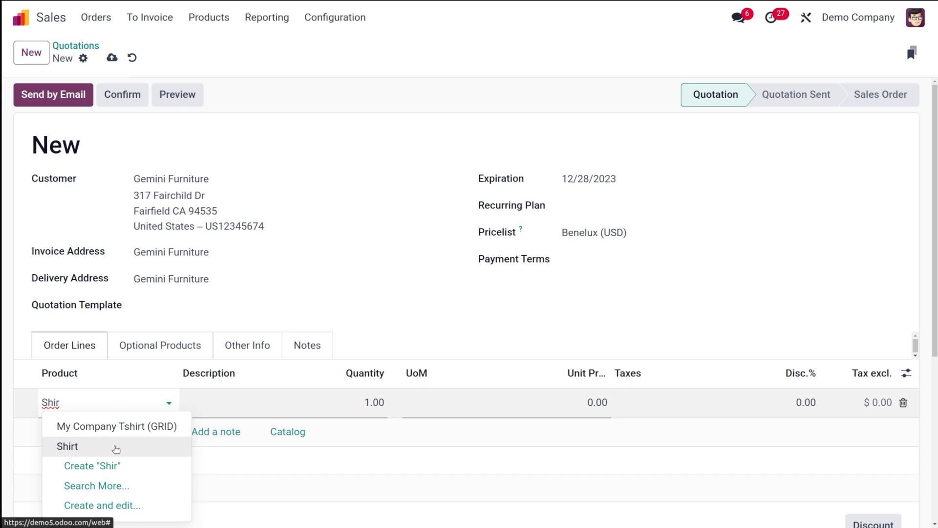
pyautogui.click(115, 446)
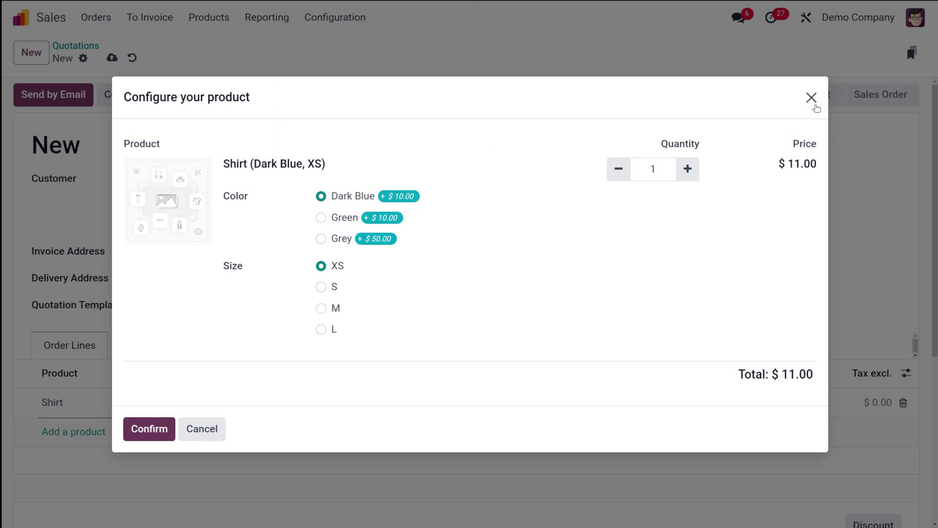
pyautogui.click(811, 97)
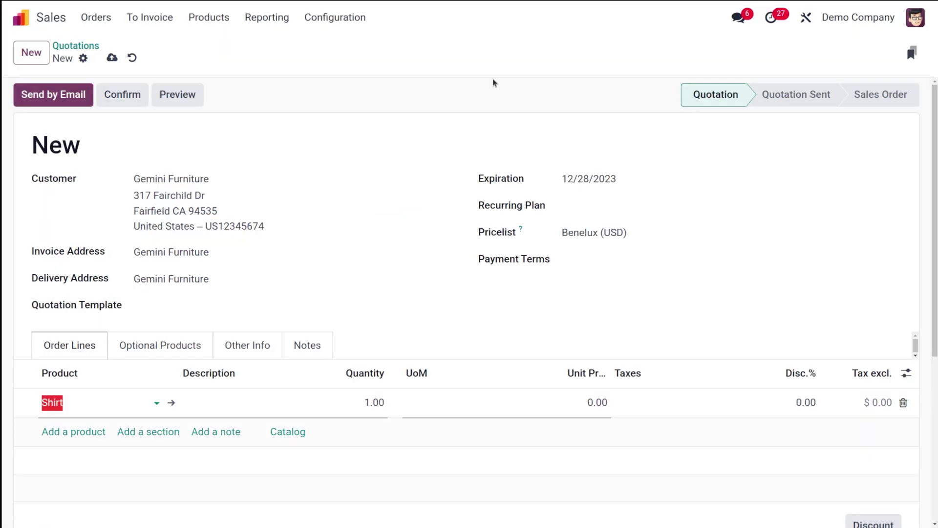
pyautogui.click(130, 58)
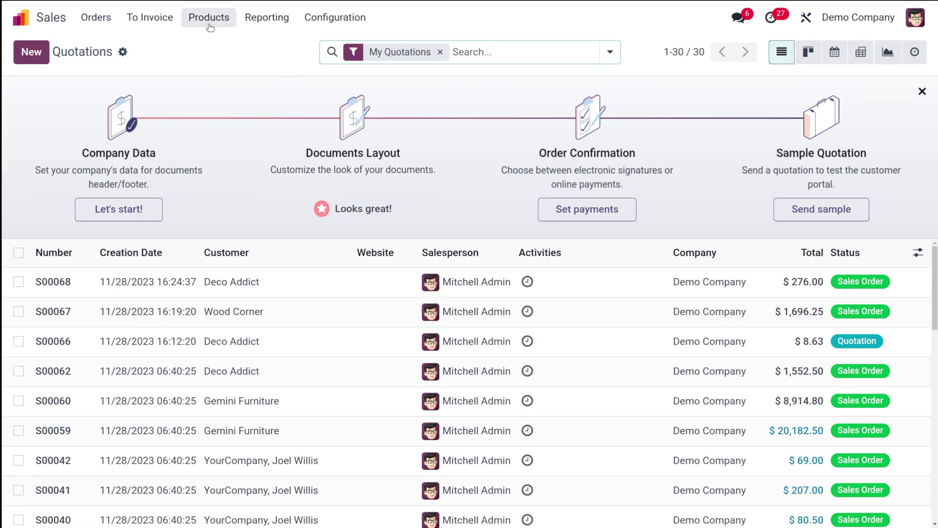
# Step: Search the product list for "shirt", open the Shirt product and mark it as a favorite
pyautogui.click(209, 17)
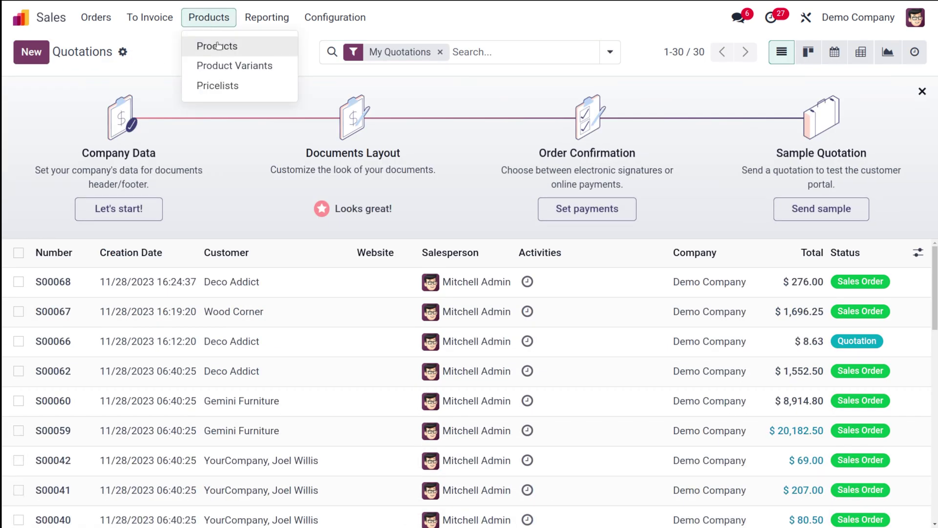
pyautogui.click(218, 45)
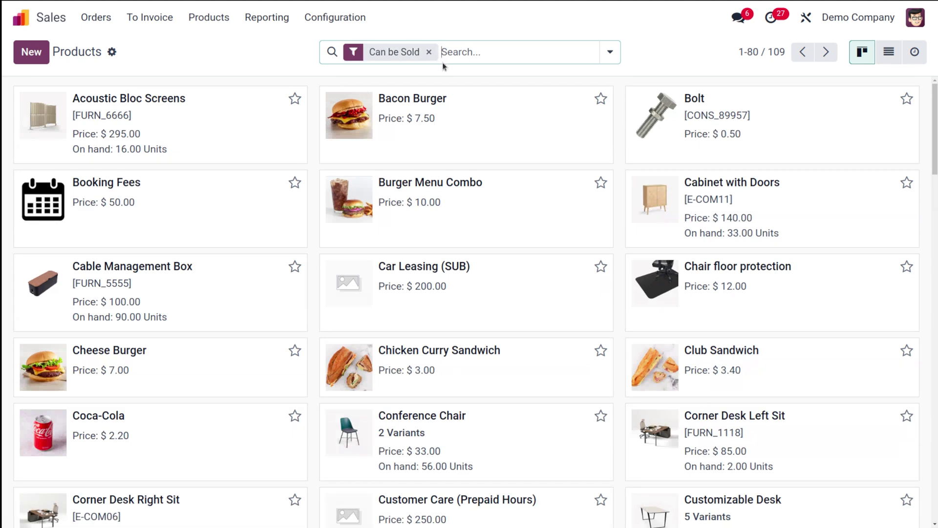
pyautogui.write('shirt')
pyautogui.press('Return')
pyautogui.click(488, 114)
pyautogui.click(42, 154)
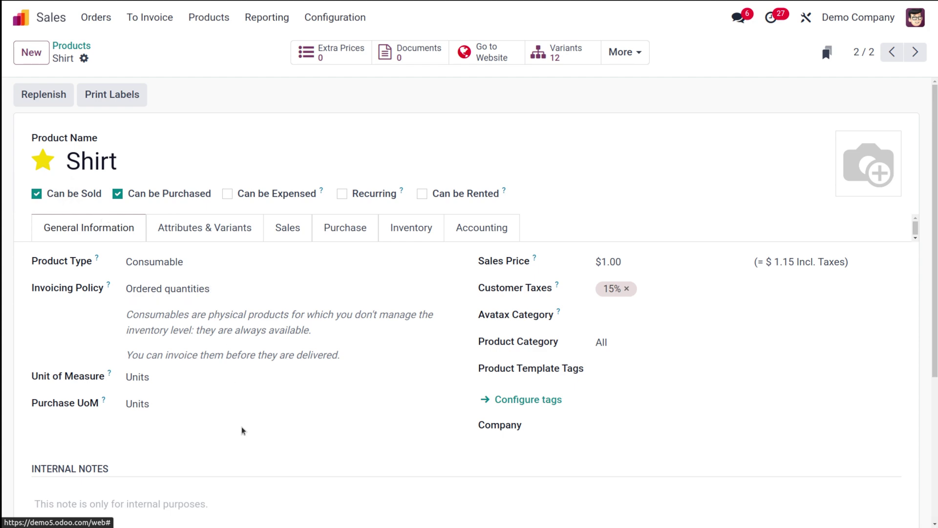
# Step: Review the Shirt's attributes and its Sales Variant Selection setting
pyautogui.scroll(-4, 241, 426)
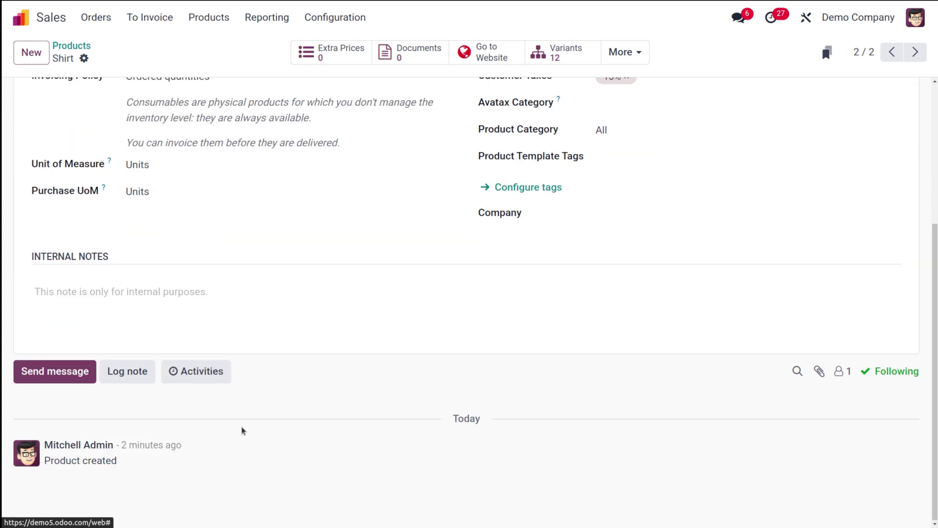
pyautogui.scroll(4, 241, 426)
pyautogui.click(174, 228)
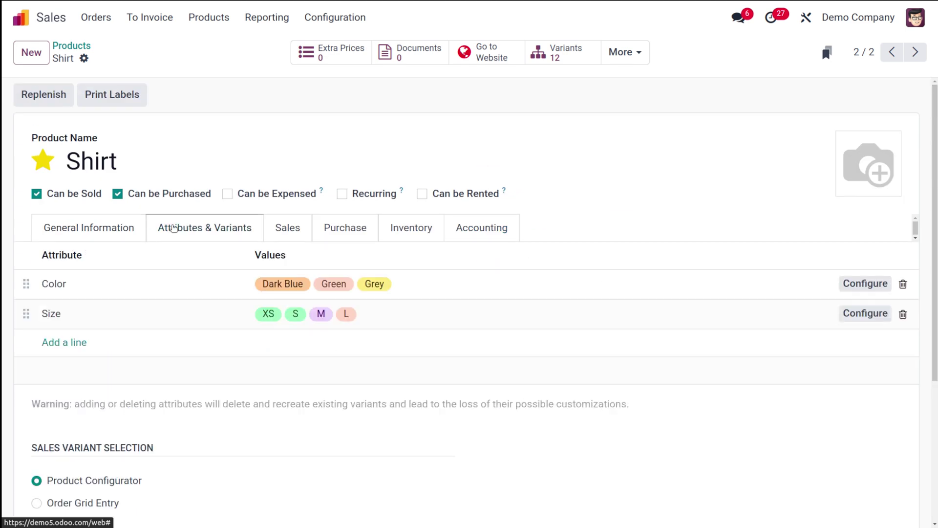
pyautogui.scroll(-3, 185, 397)
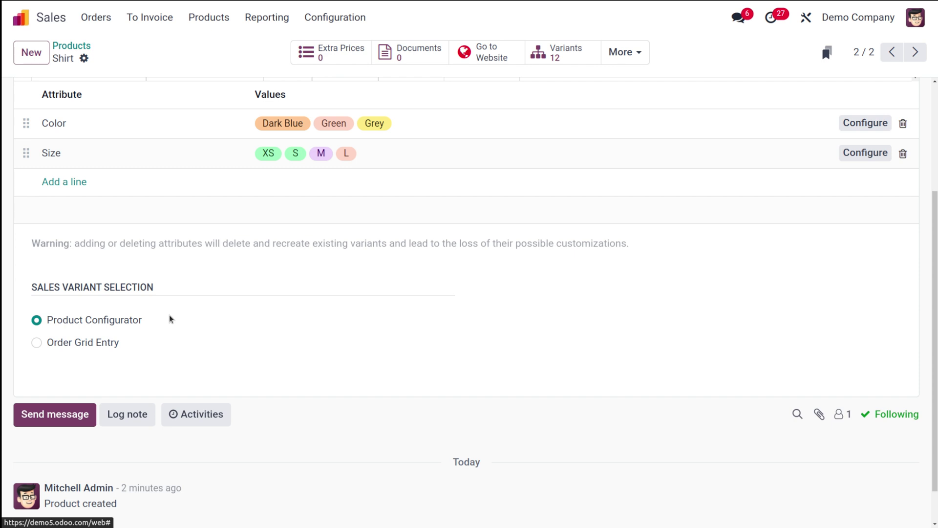
pyautogui.scroll(3, 169, 318)
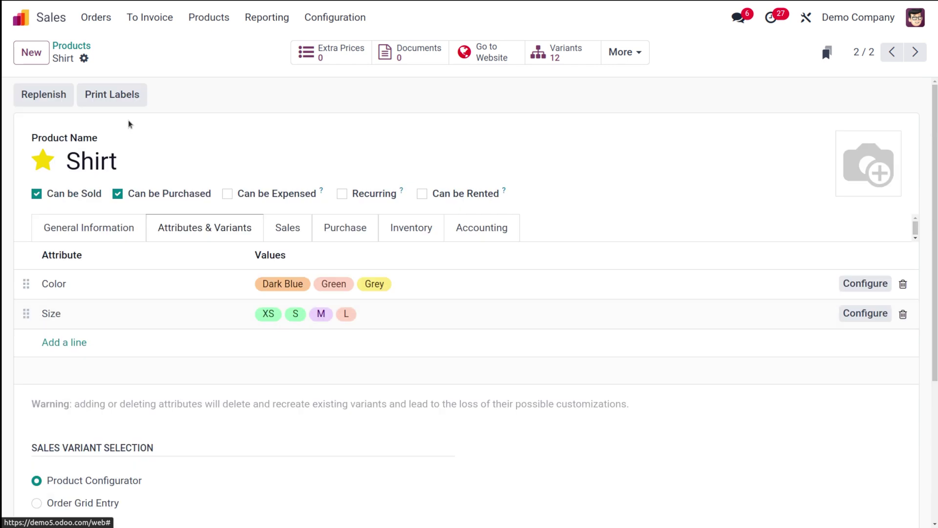
# Step: On a new quotation for Gemini Furniture, add the Shirt in Green, size S, with quantity 2
pyautogui.click(96, 18)
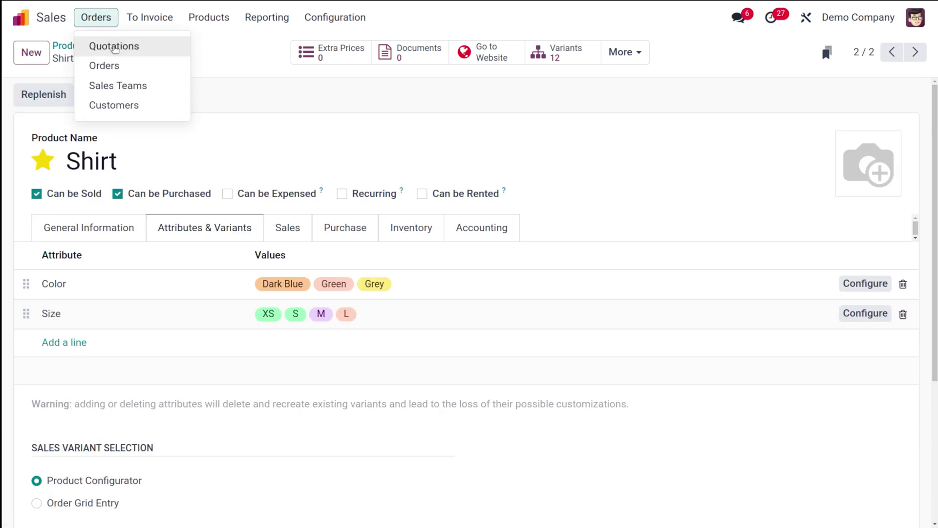
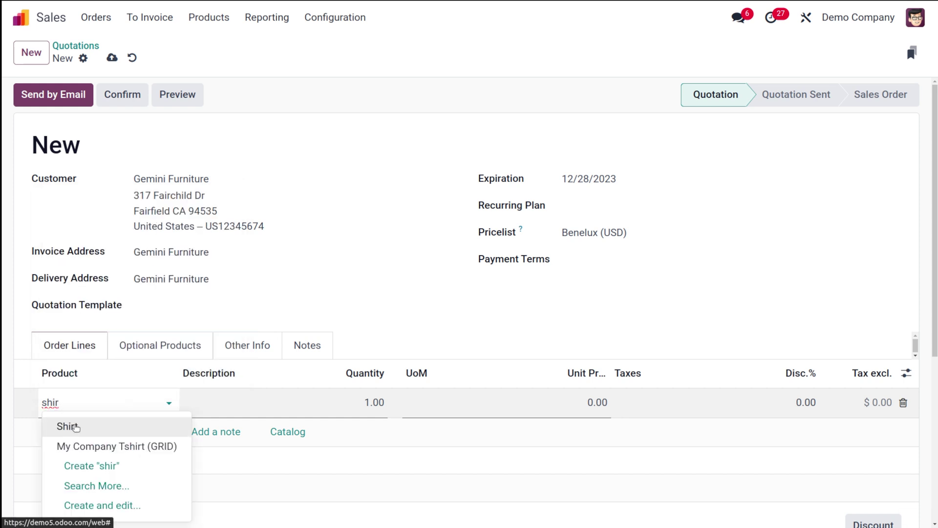
pyautogui.click(68, 420)
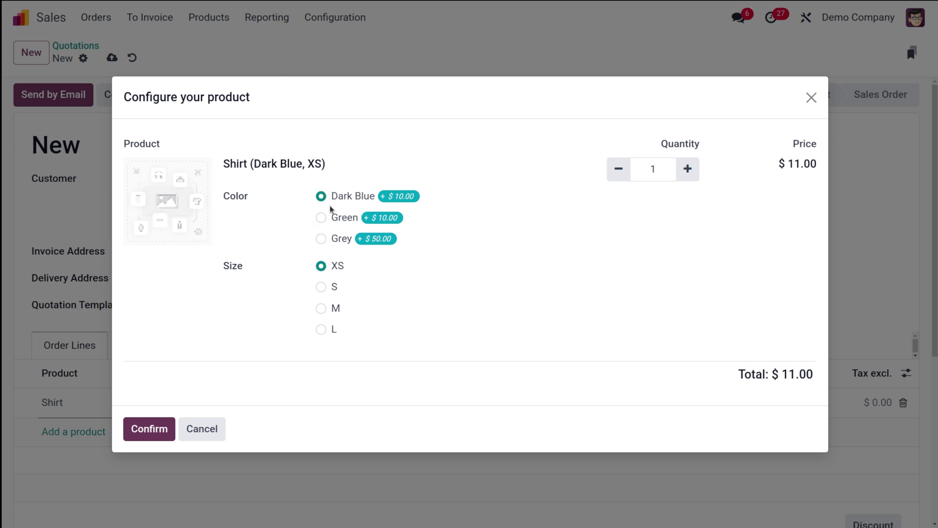
pyautogui.click(321, 218)
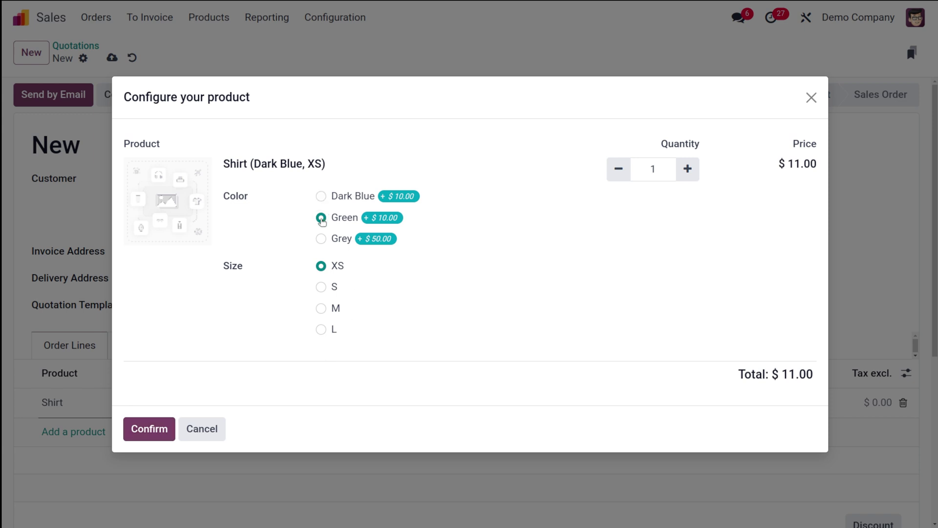
pyautogui.click(321, 288)
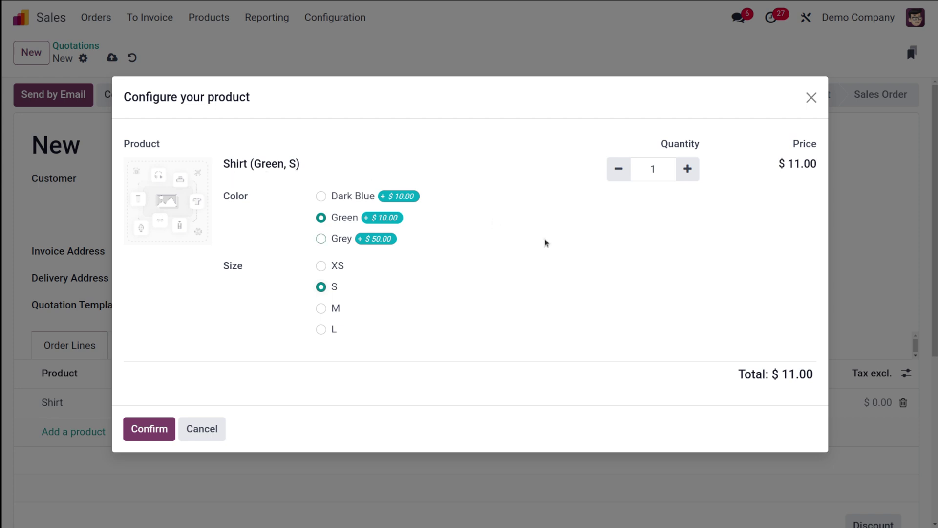
pyautogui.click(693, 172)
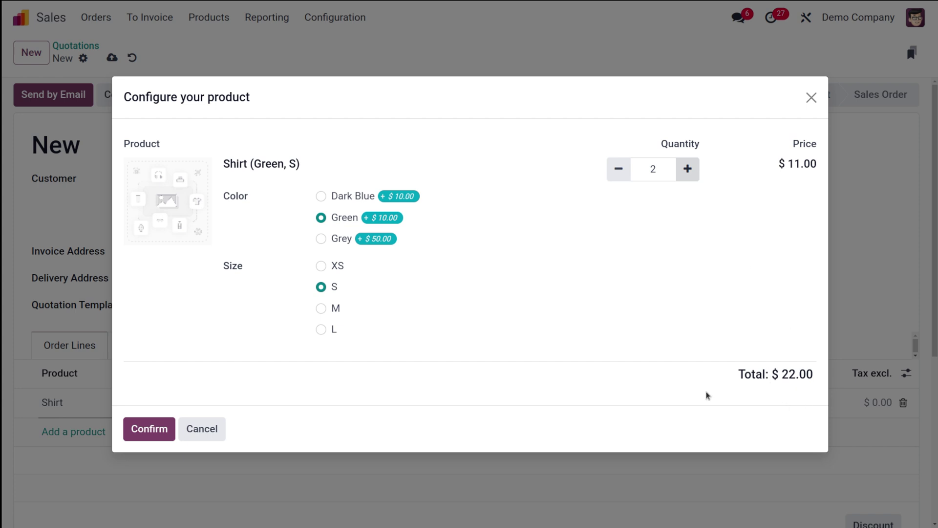
pyautogui.click(170, 429)
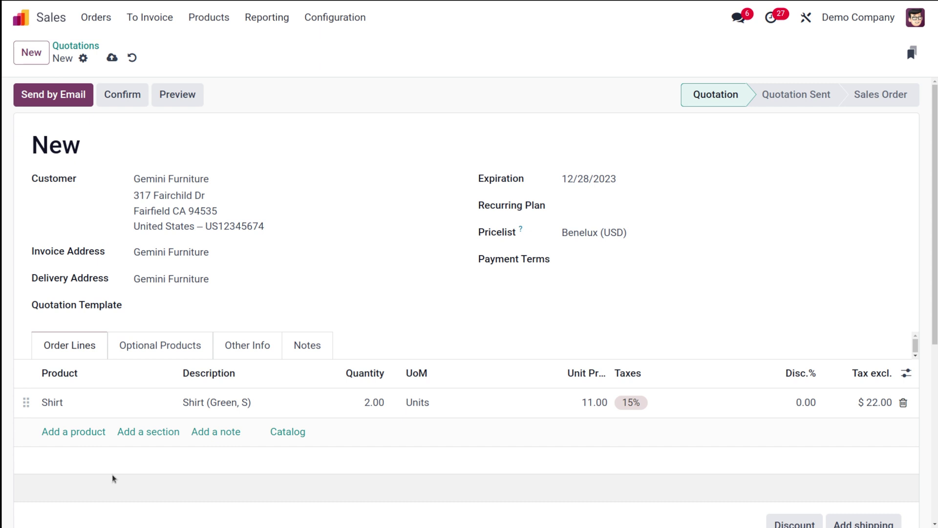
# Step: Save the quotation, then set the Shirt product's Sales Variant Selection to Order Grid Entry and save the product
pyautogui.click(112, 56)
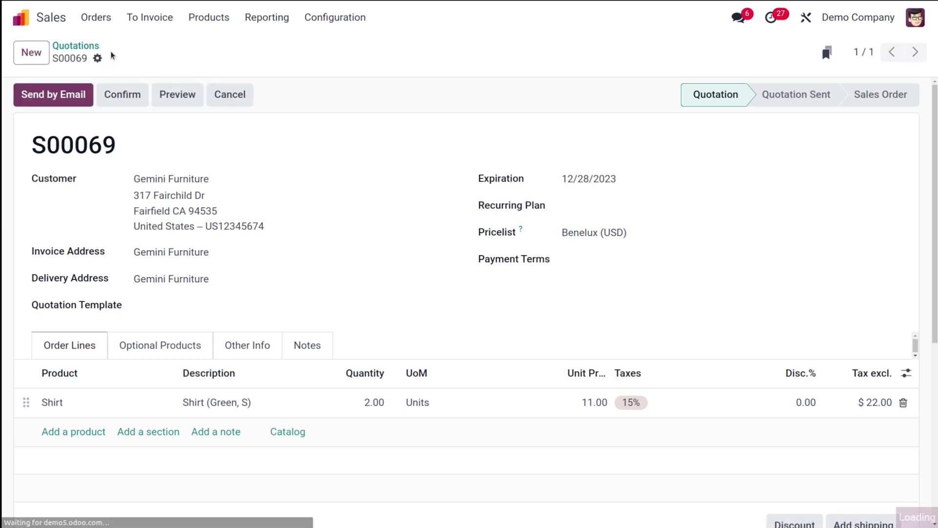
pyautogui.click(209, 17)
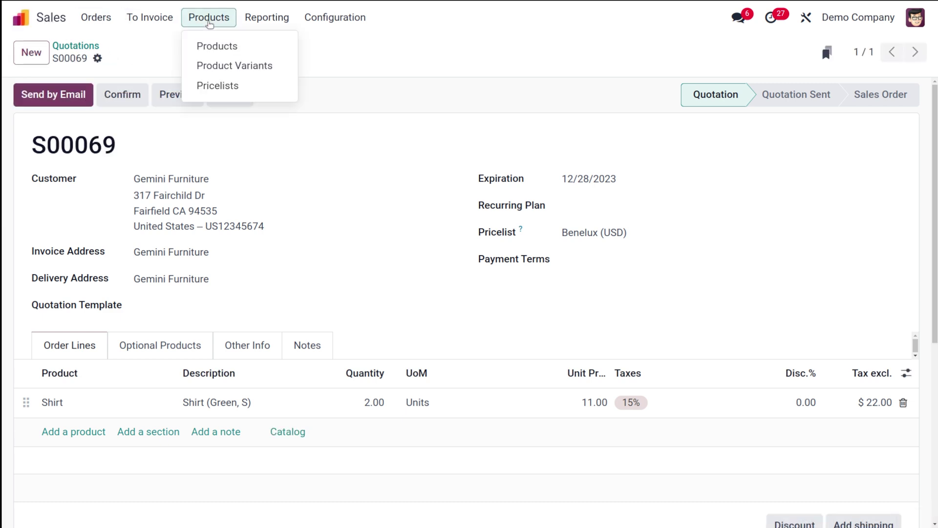
pyautogui.click(209, 47)
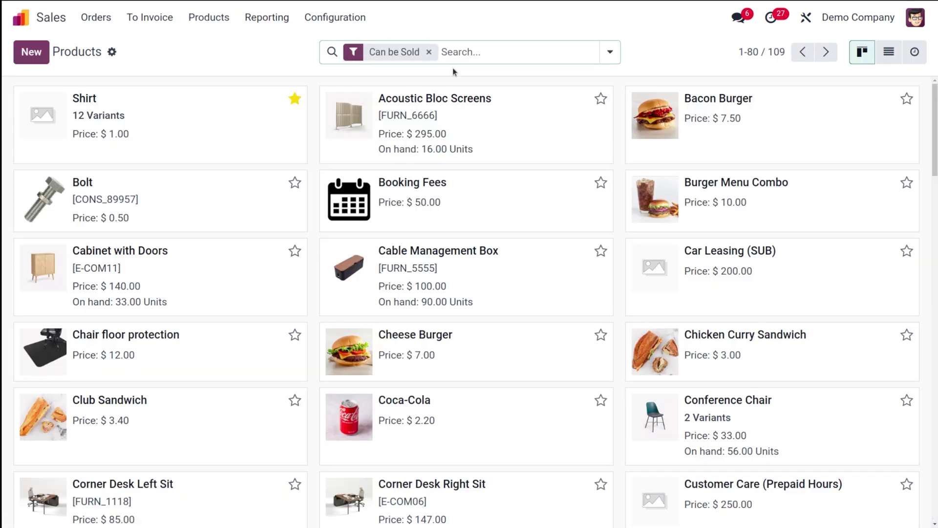
pyautogui.click(186, 117)
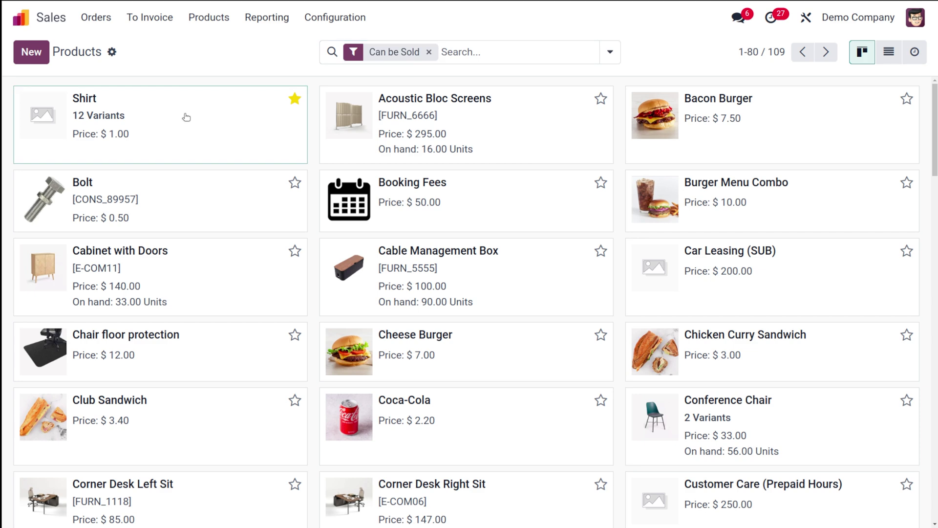
pyautogui.click(182, 228)
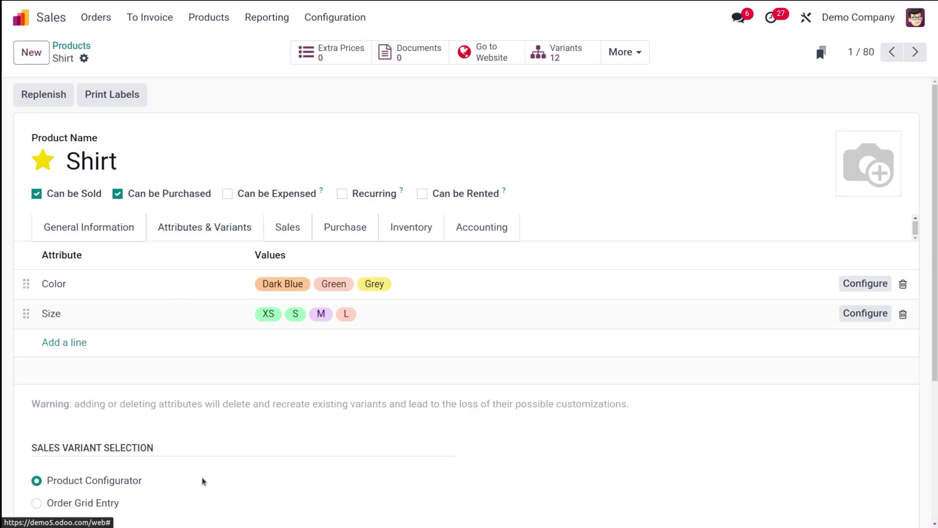
pyautogui.scroll(-4, 204, 480)
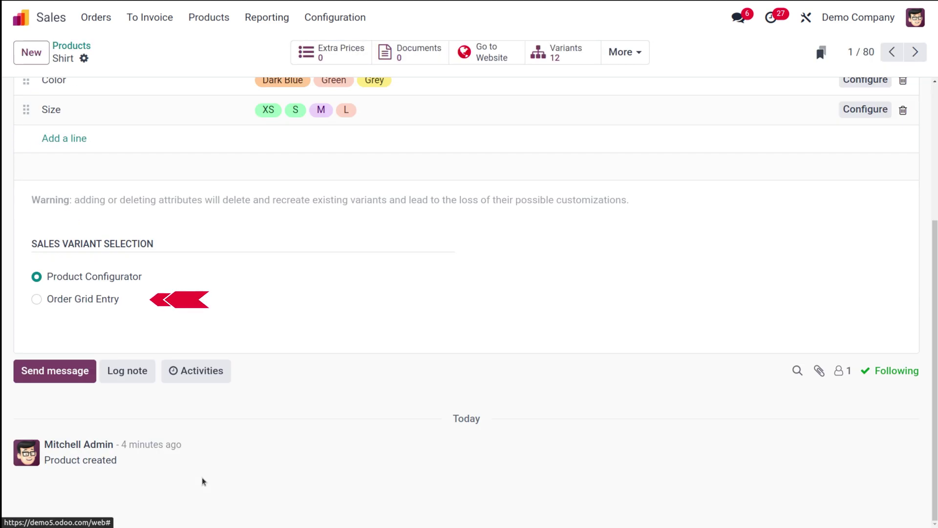
pyautogui.click(38, 300)
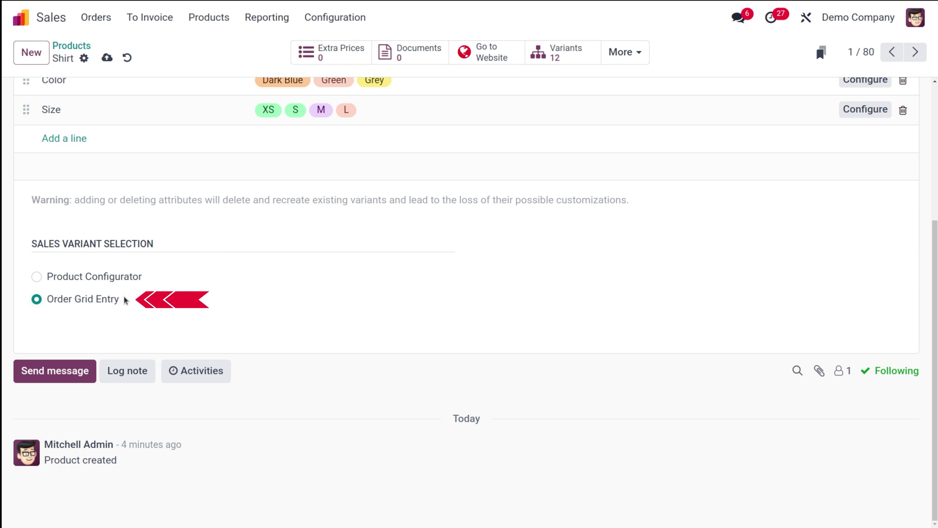
pyautogui.click(107, 58)
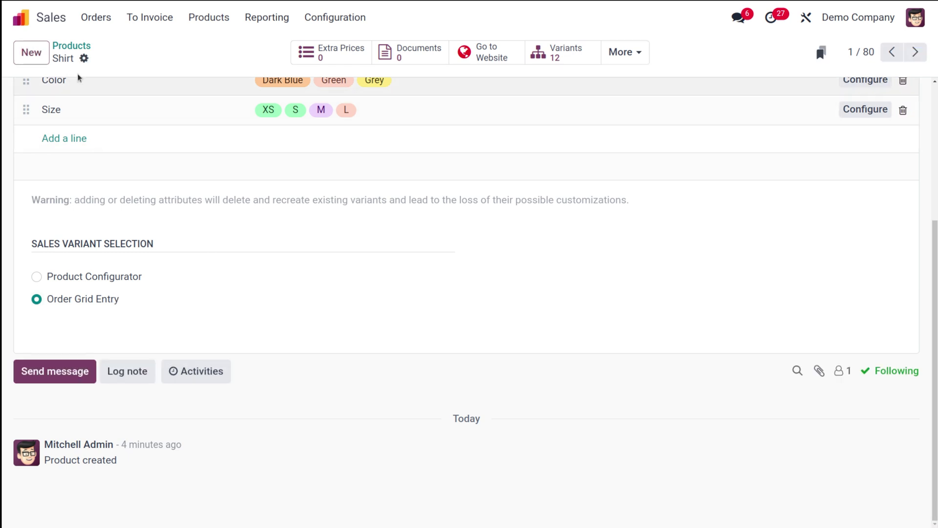
# Step: Create a new quotation for Gemini Furniture and add the Shirt product as an order line
pyautogui.click(100, 24)
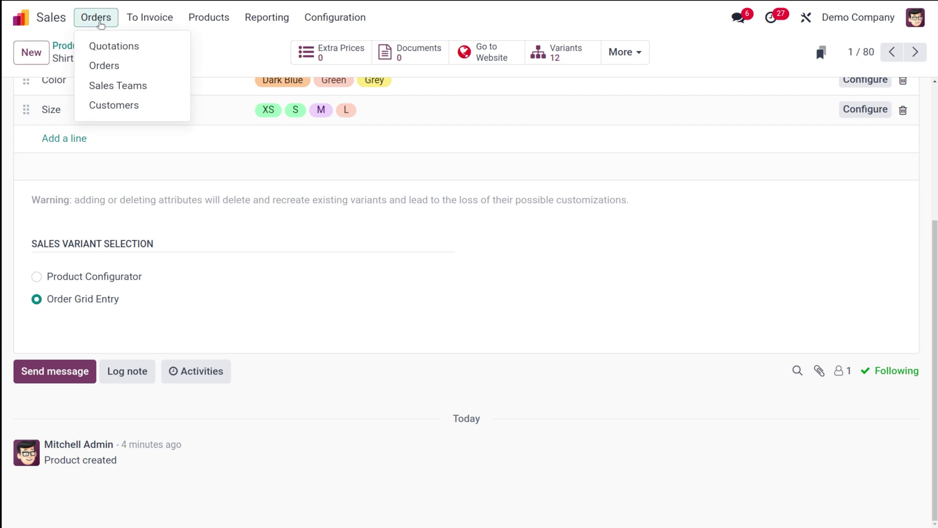
pyautogui.click(108, 51)
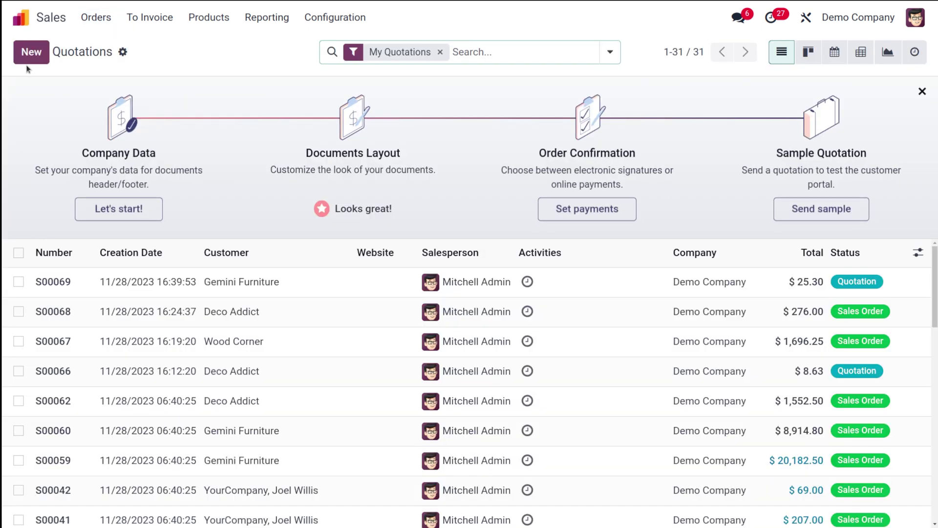
pyautogui.click(32, 56)
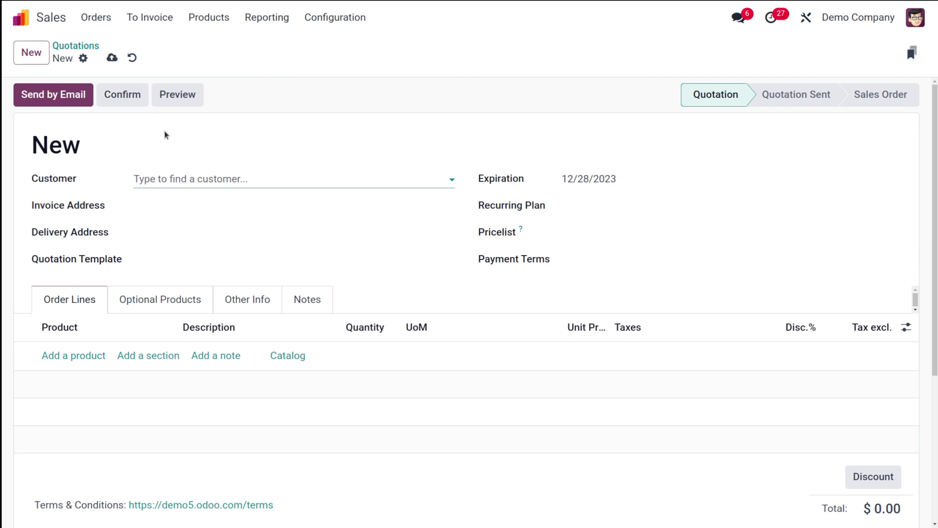
pyautogui.click(161, 180)
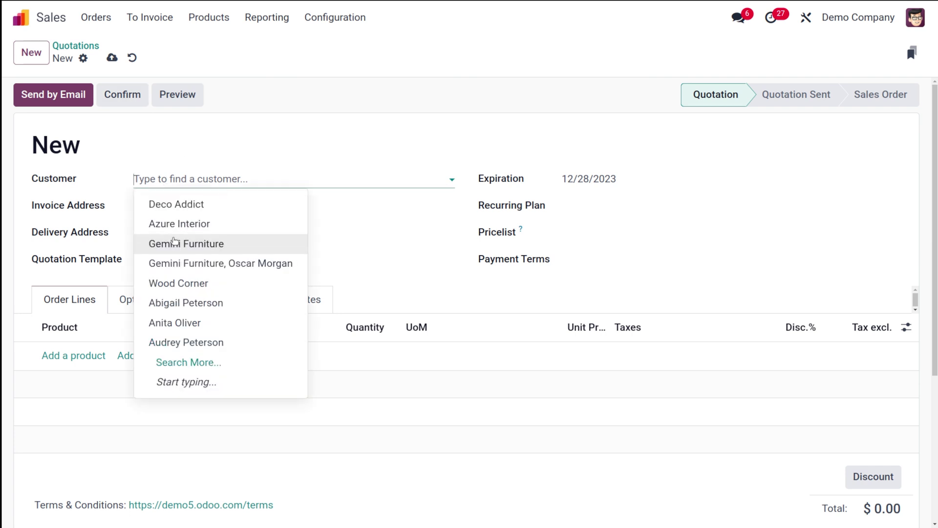
pyautogui.click(175, 243)
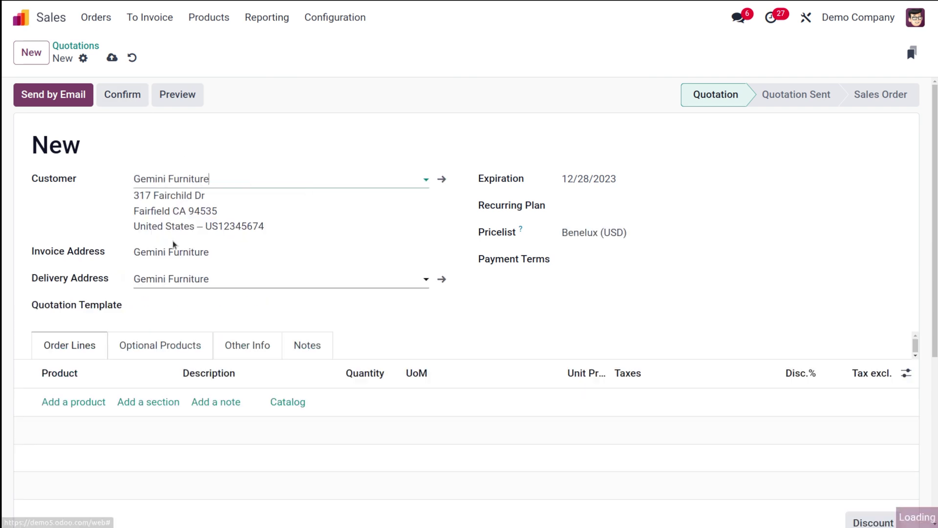
pyautogui.click(73, 402)
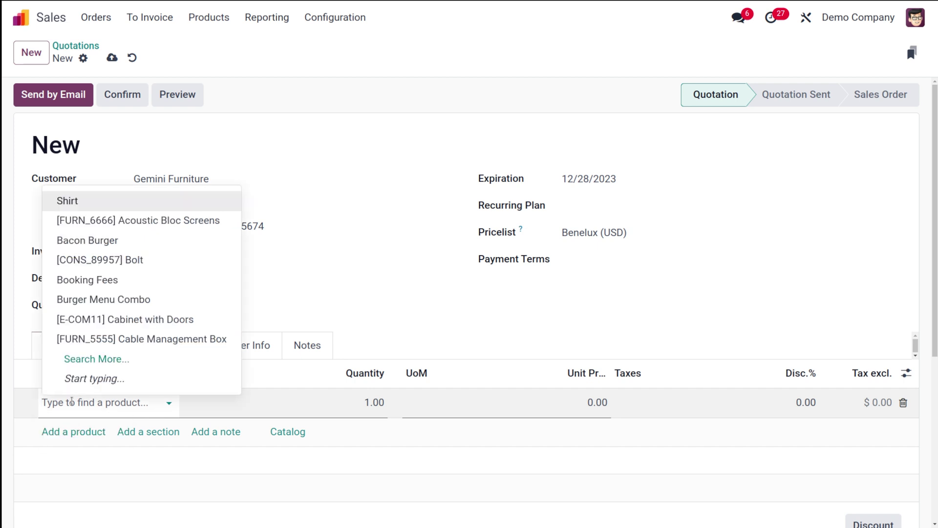
pyautogui.click(117, 198)
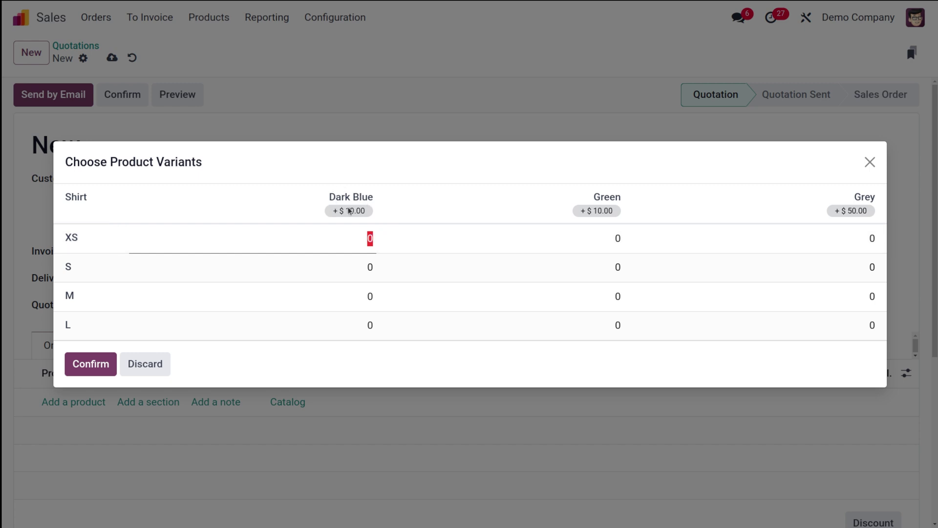
# Step: In the variant grid, order 1 Dark Blue shirt in size M and 1 Green shirt in size L, and confirm the selection
pyautogui.click(374, 296)
pyautogui.click(374, 296)
pyautogui.press('BackSpace')
pyautogui.write('1')
pyautogui.click(527, 193)
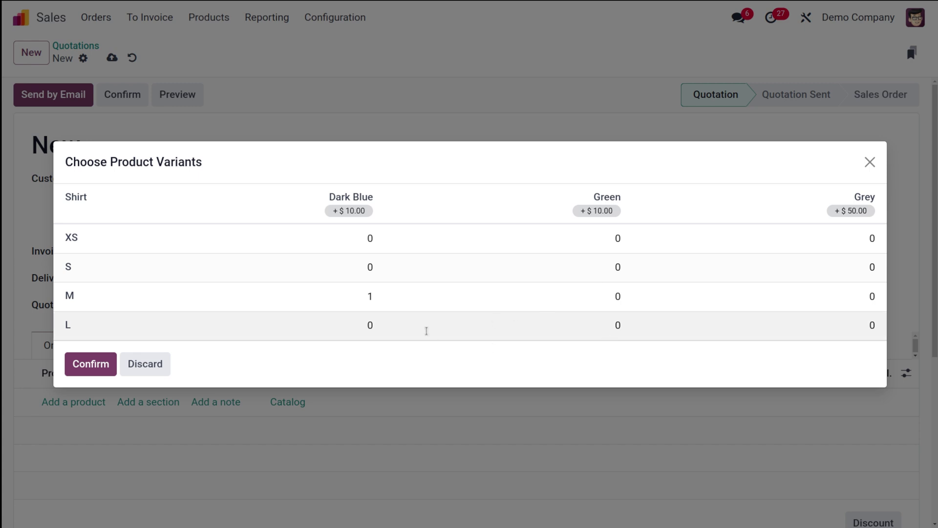
pyautogui.click(617, 325)
pyautogui.press('BackSpace')
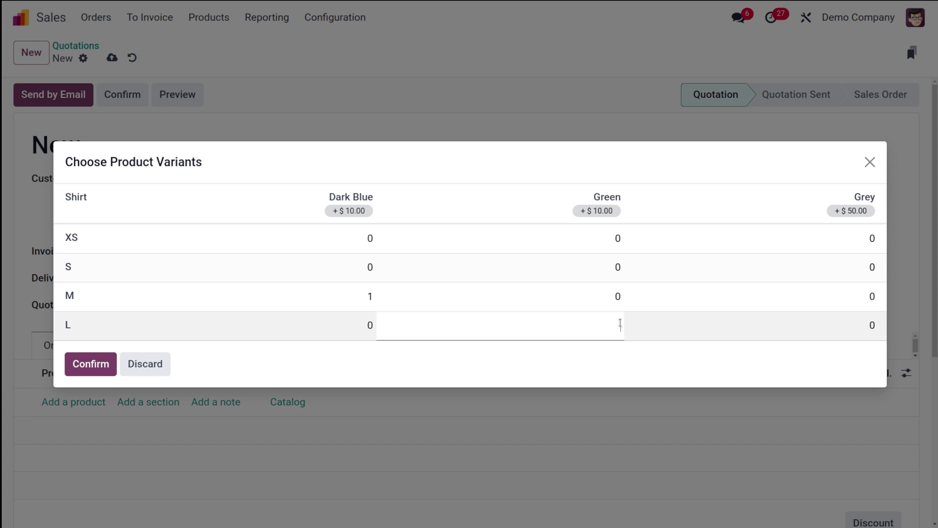
pyautogui.write('1')
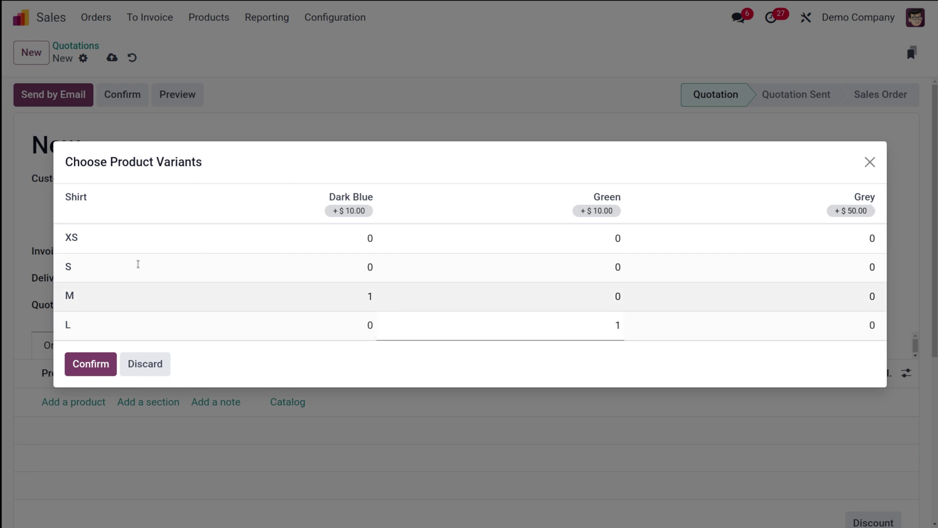
pyautogui.click(83, 365)
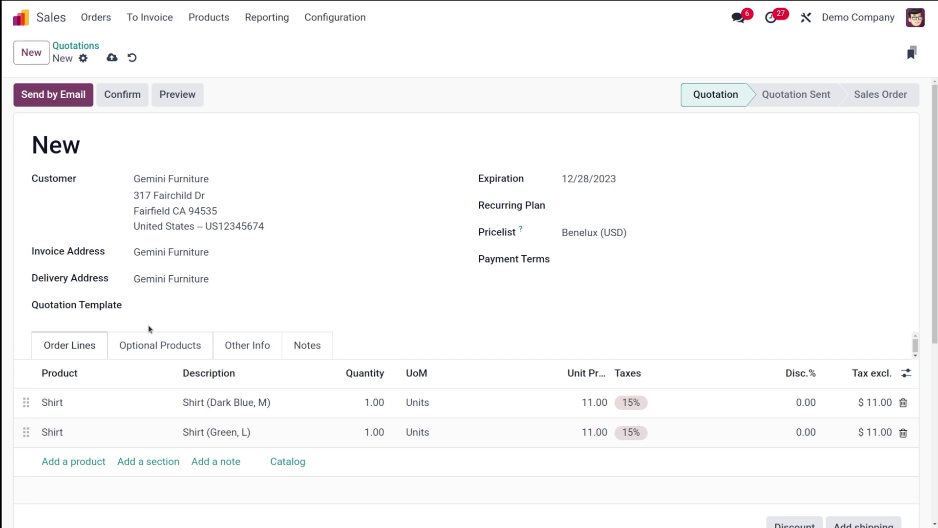
# Step: Open the Shirt product from the Dark Blue, M order line and review its attributes and Sales Variant Selection setting
pyautogui.click(171, 399)
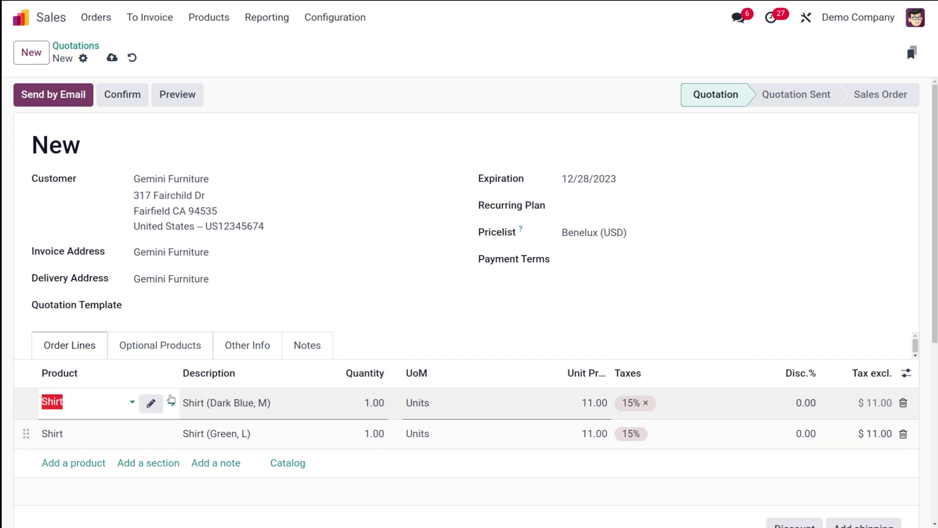
pyautogui.click(173, 404)
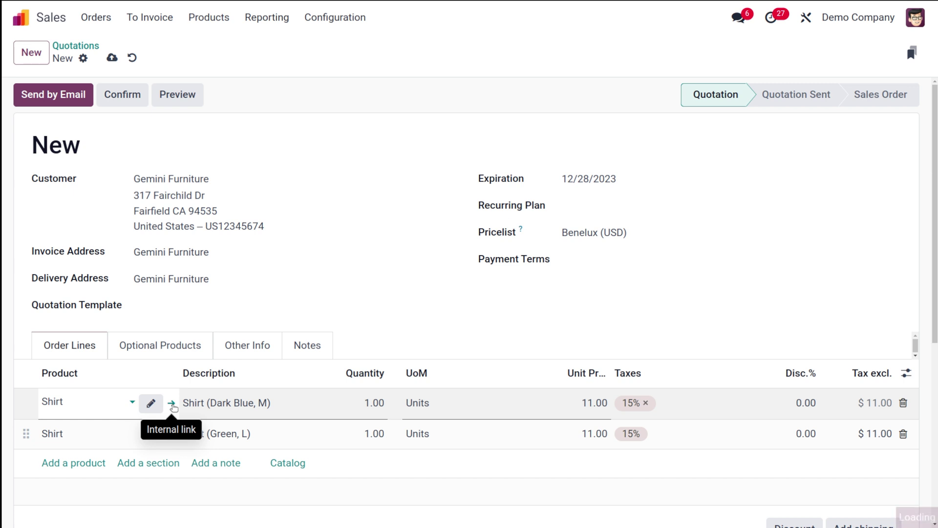
pyautogui.click(170, 401)
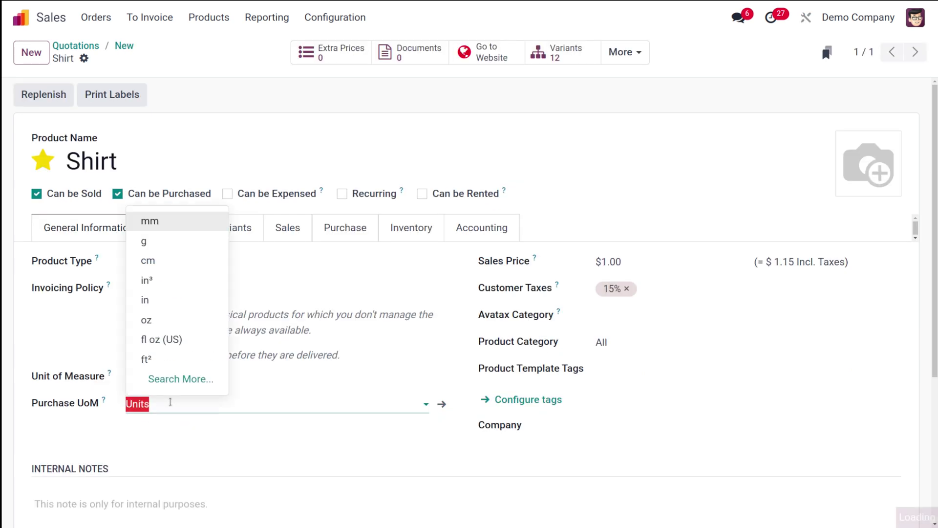
pyautogui.click(298, 288)
pyautogui.click(219, 237)
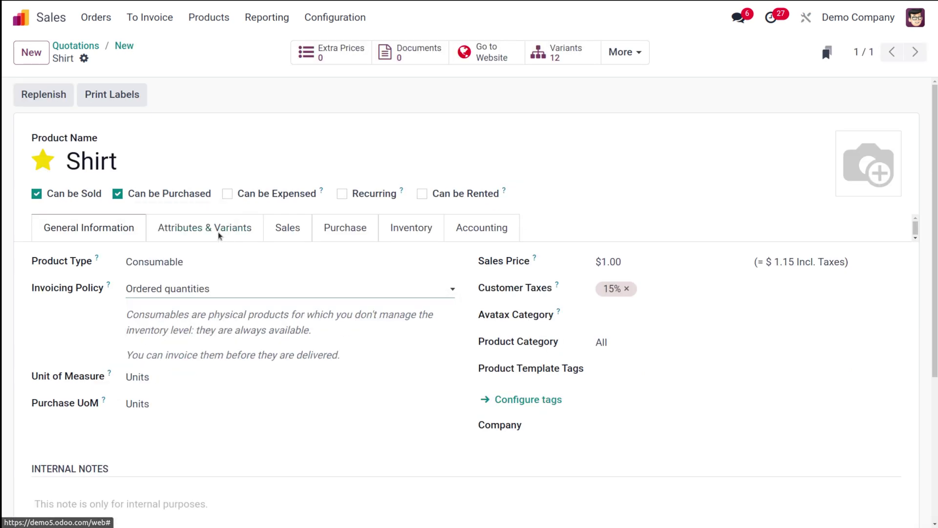
pyautogui.click(216, 230)
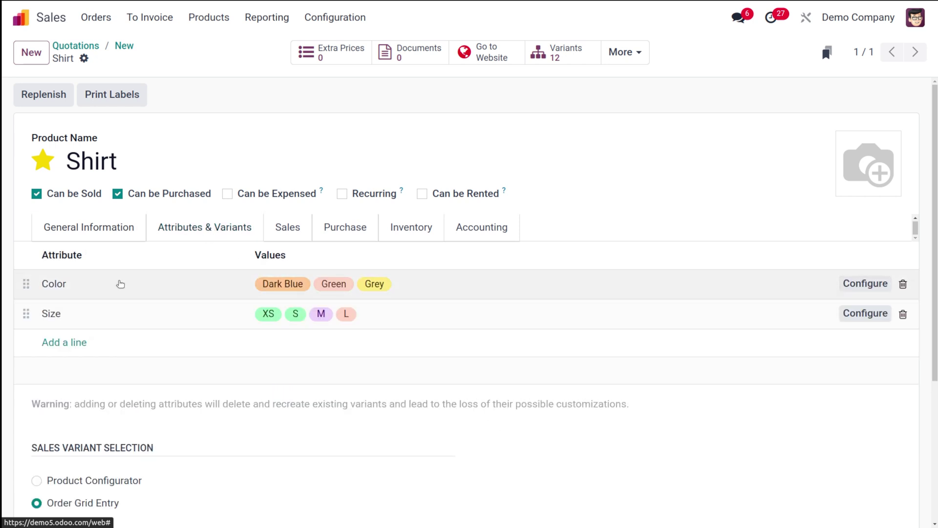
pyautogui.scroll(-3, 71, 444)
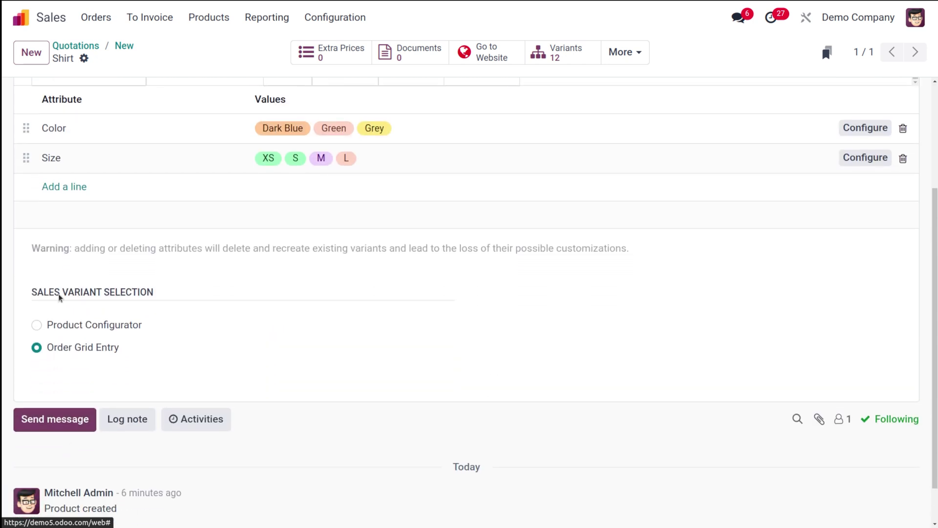